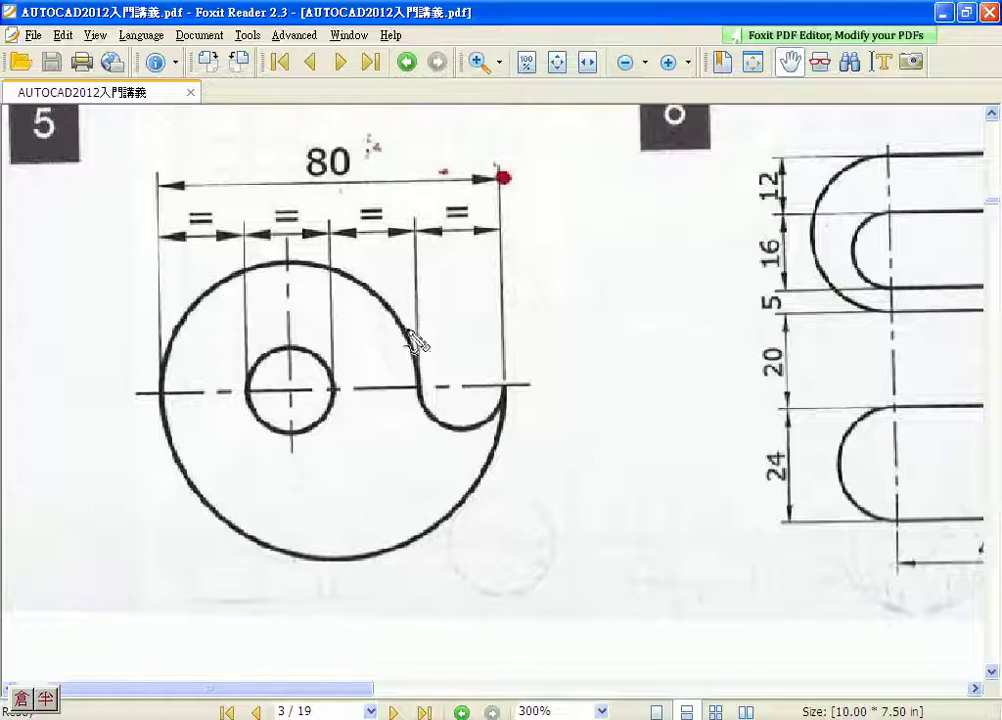
Mark the reference part's outline, notch, 80 dimension and hole edges in red, then clear them.
mouse_move(416, 355)
mouse_down()
mouse_move(266, 487)
mouse_move(165, 408)
mouse_up()
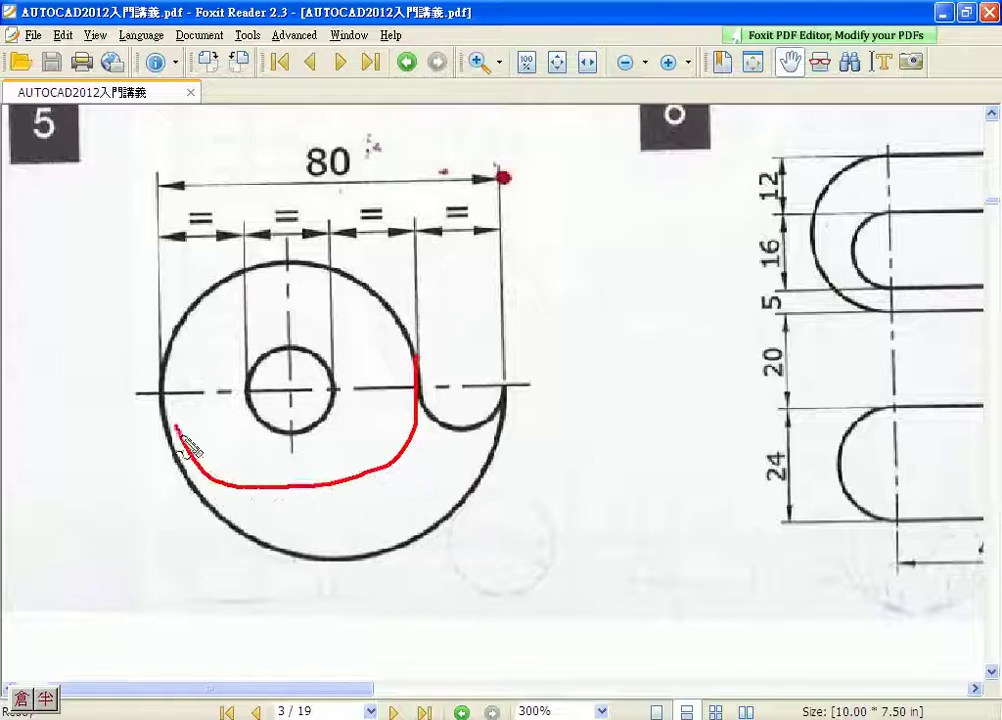
mouse_move(505, 395)
mouse_down()
mouse_move(300, 185)
mouse_move(230, 268)
mouse_move(165, 388)
mouse_up()
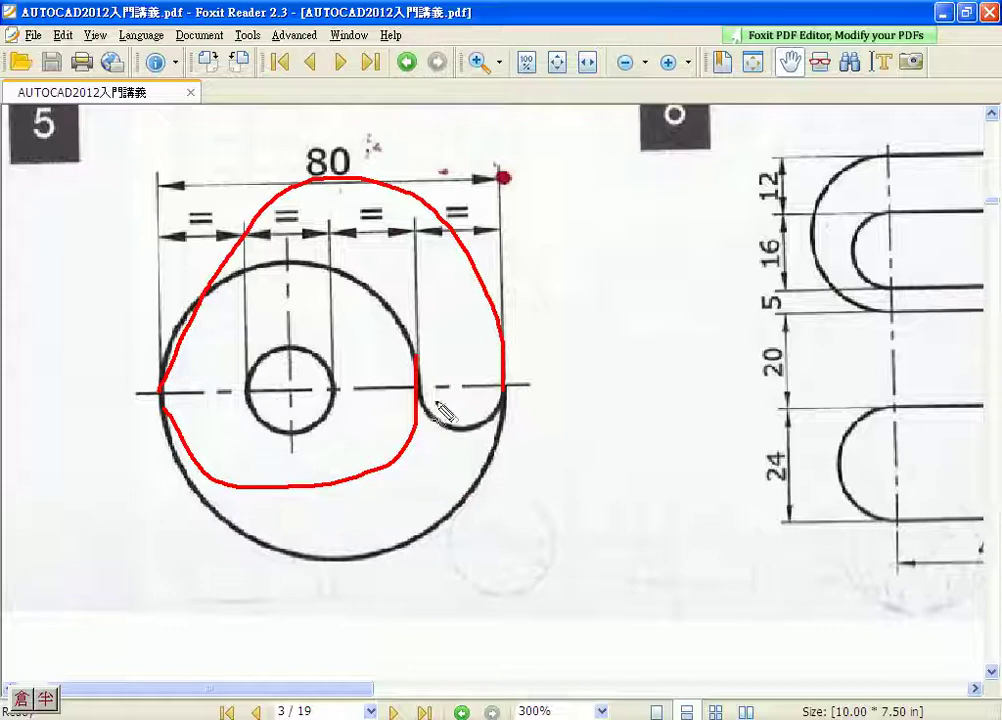
drag(418, 388, 502, 388)
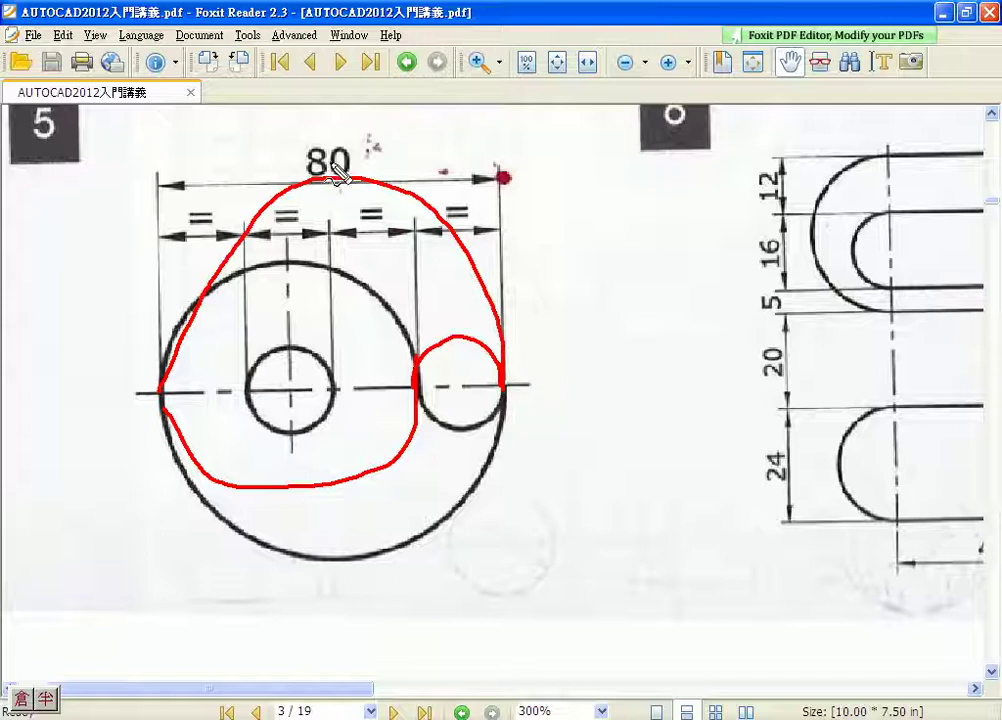
drag(340, 180, 366, 152)
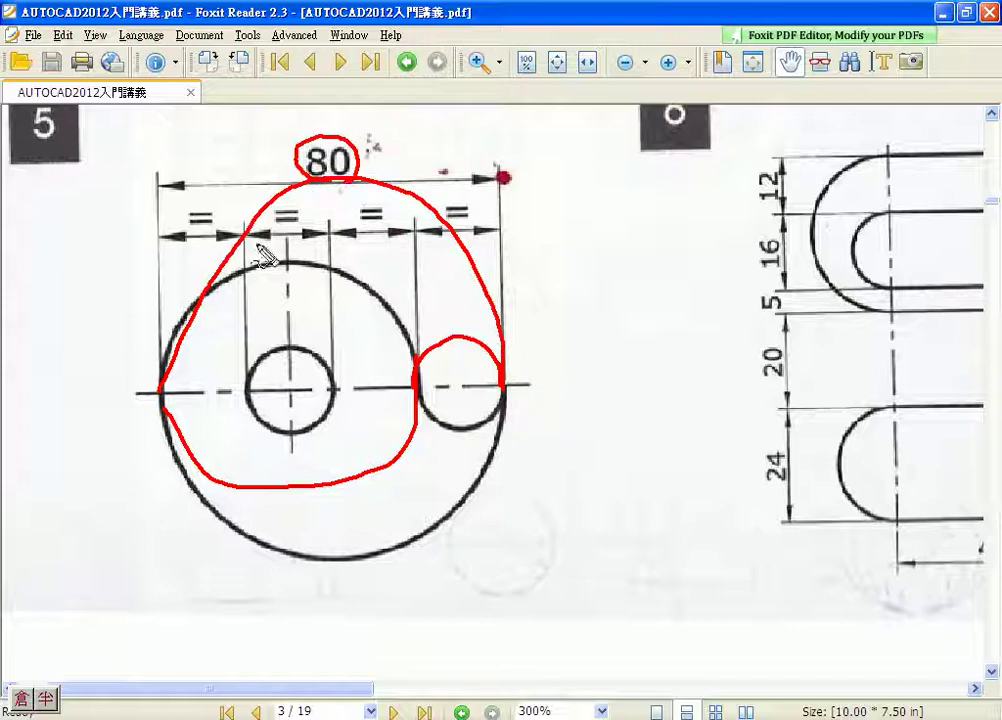
drag(161, 380, 161, 395)
drag(247, 384, 248, 402)
drag(339, 380, 339, 395)
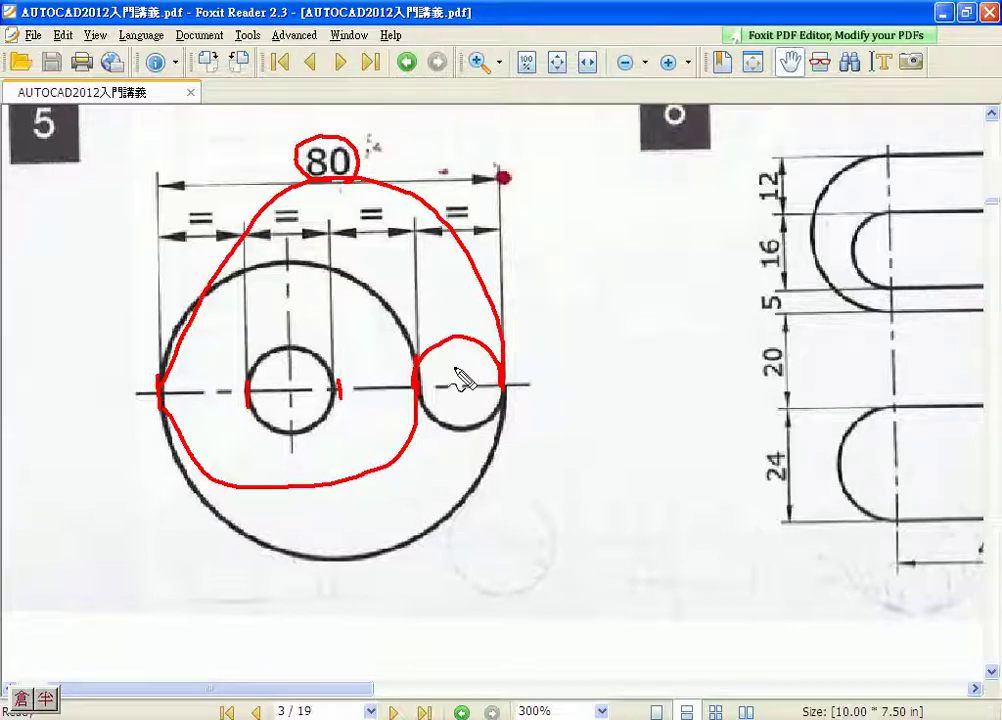
key(Escape)
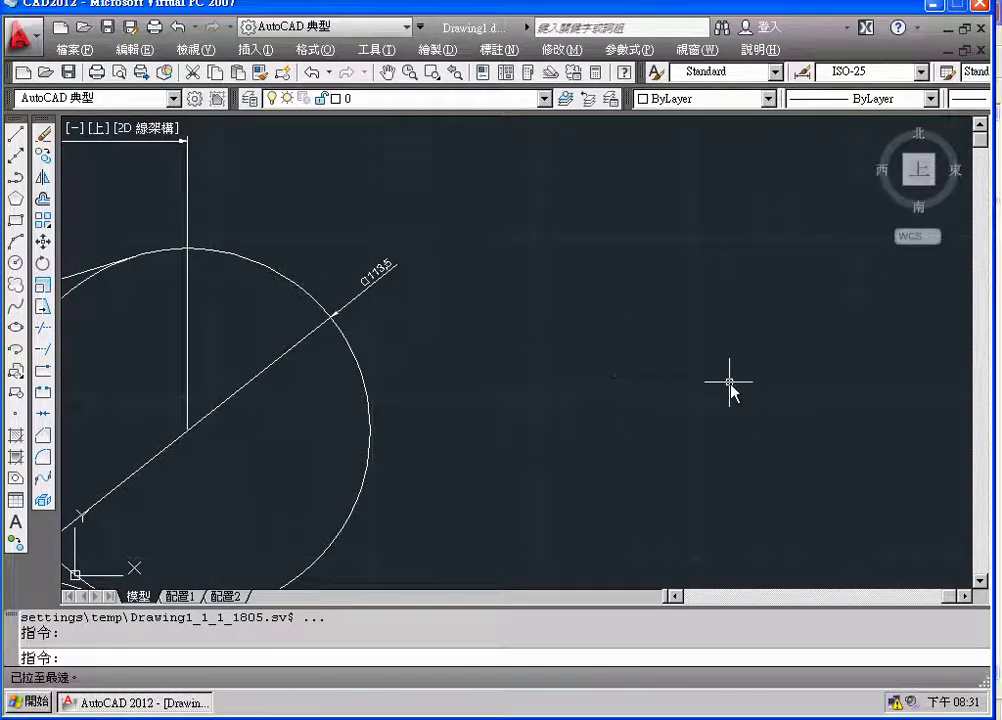
Pan to empty drawing space and regenerate the whole drawing with Regen All.
mouse_move(729, 383)
middle_down()
mouse_move(456, 387)
mouse_move(389, 354)
middle_up()
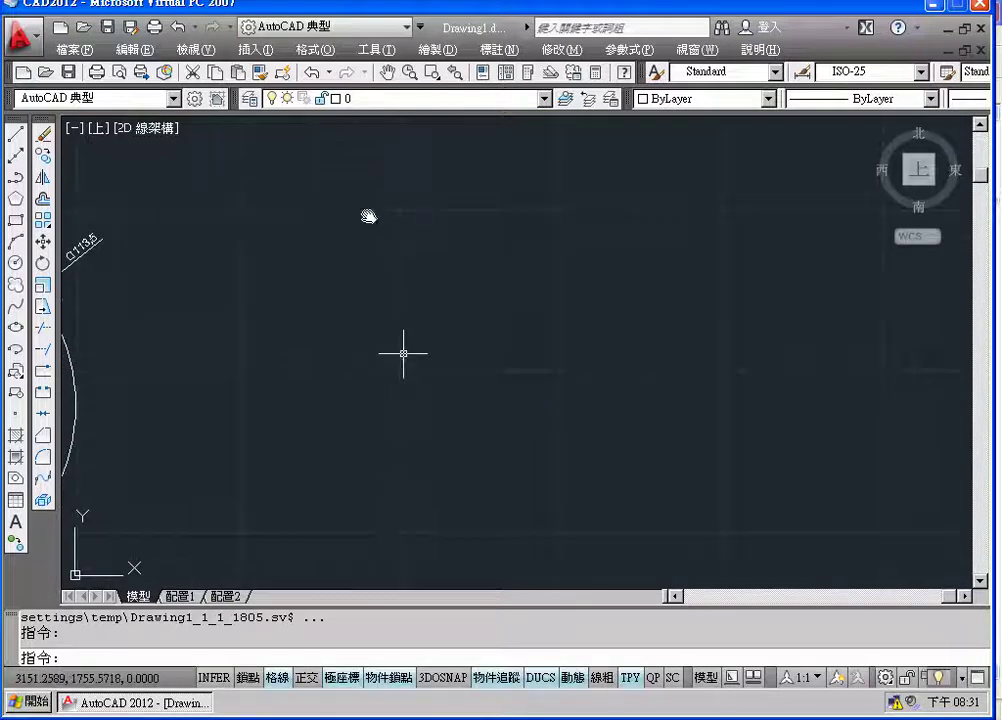
click(195, 49)
click(213, 113)
middle_drag(436, 384, 268, 380)
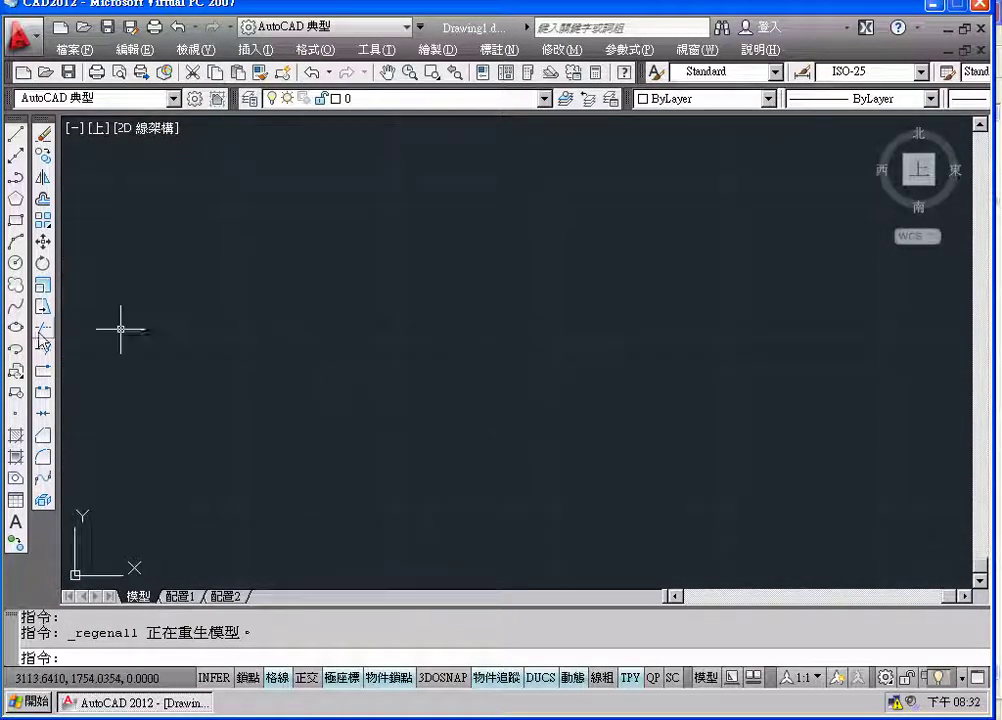
Draw a horizontal 80-unit line as four consecutive 20-unit segments.
click(20, 135)
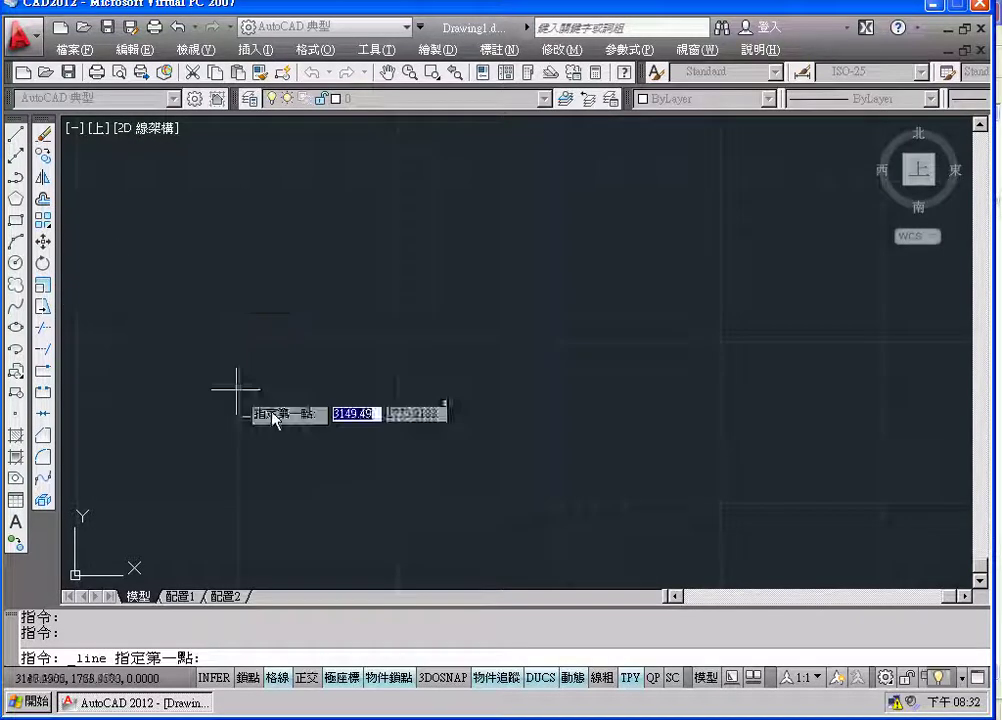
click(349, 408)
text(20)
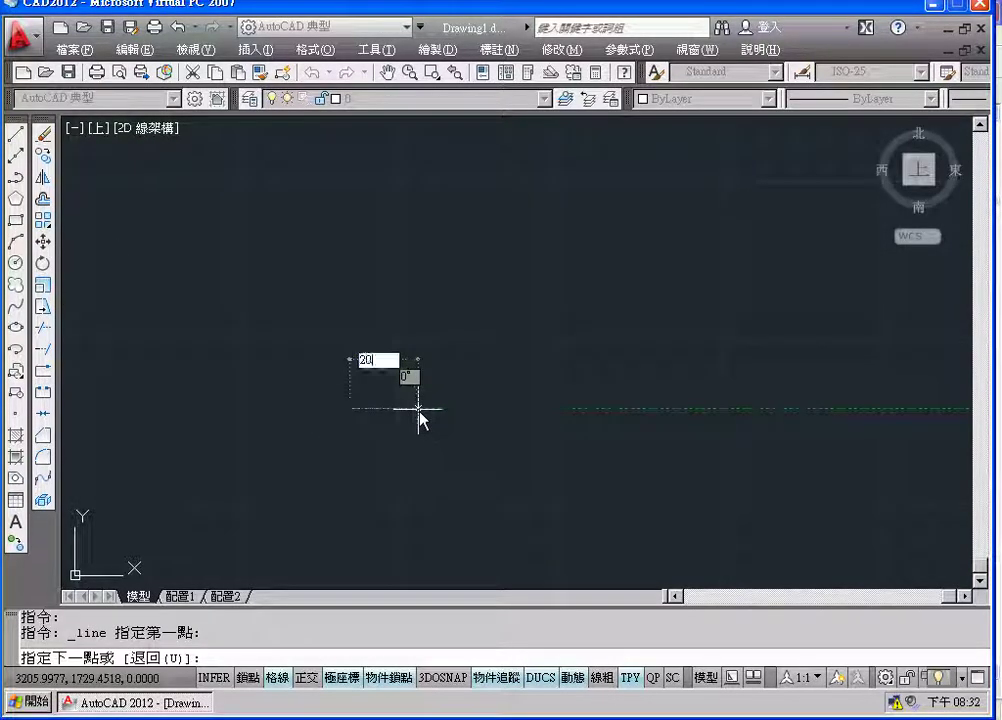
key(Return)
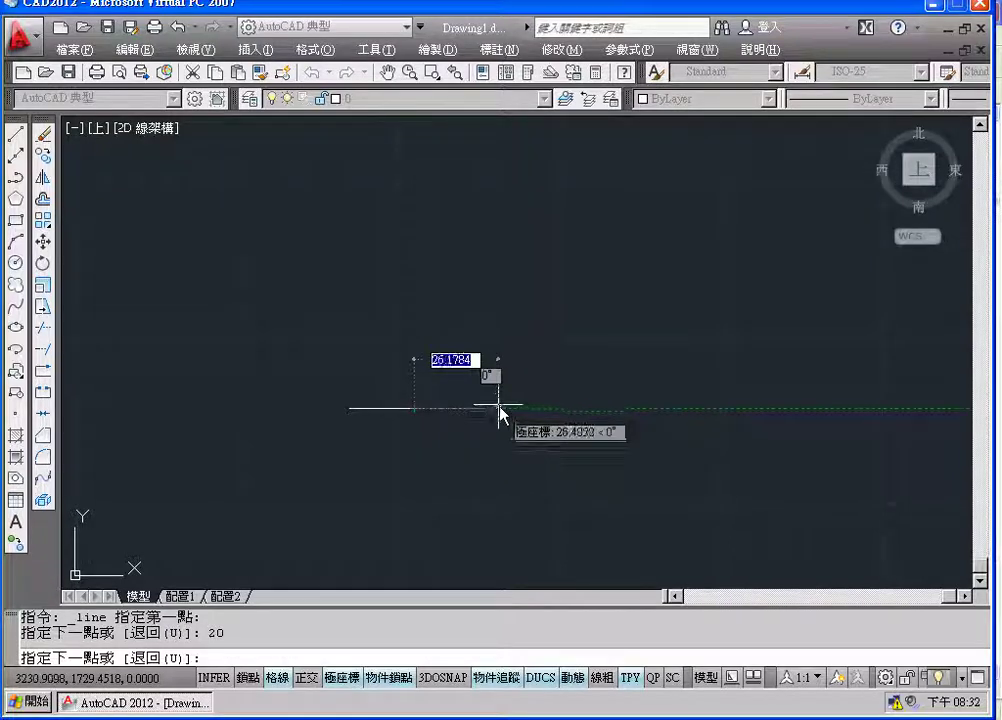
text(20)
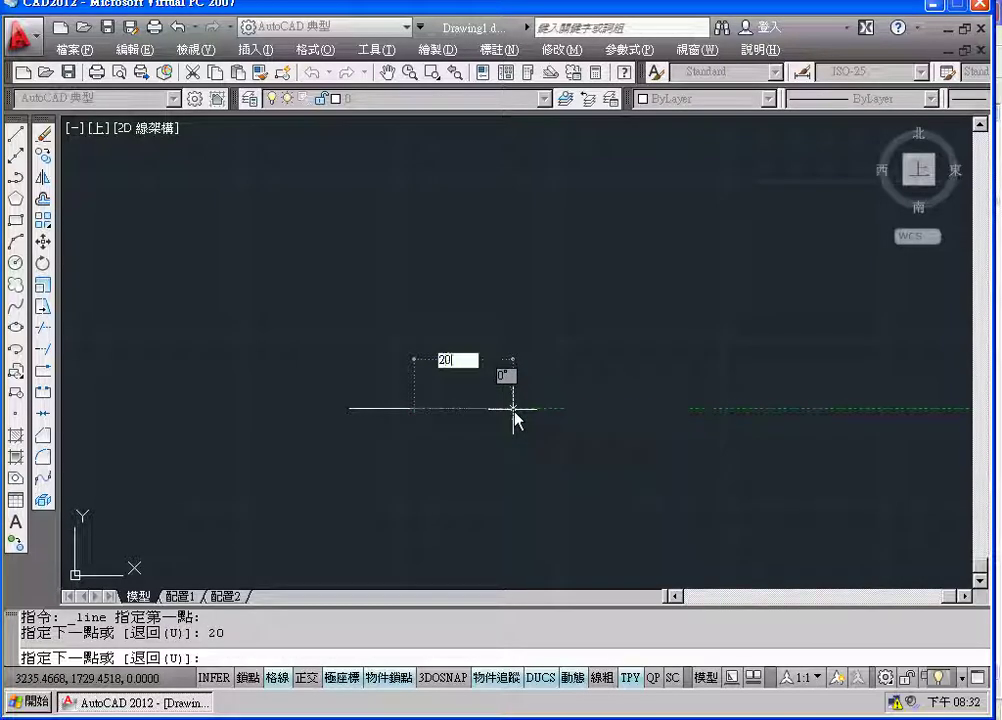
key(Return)
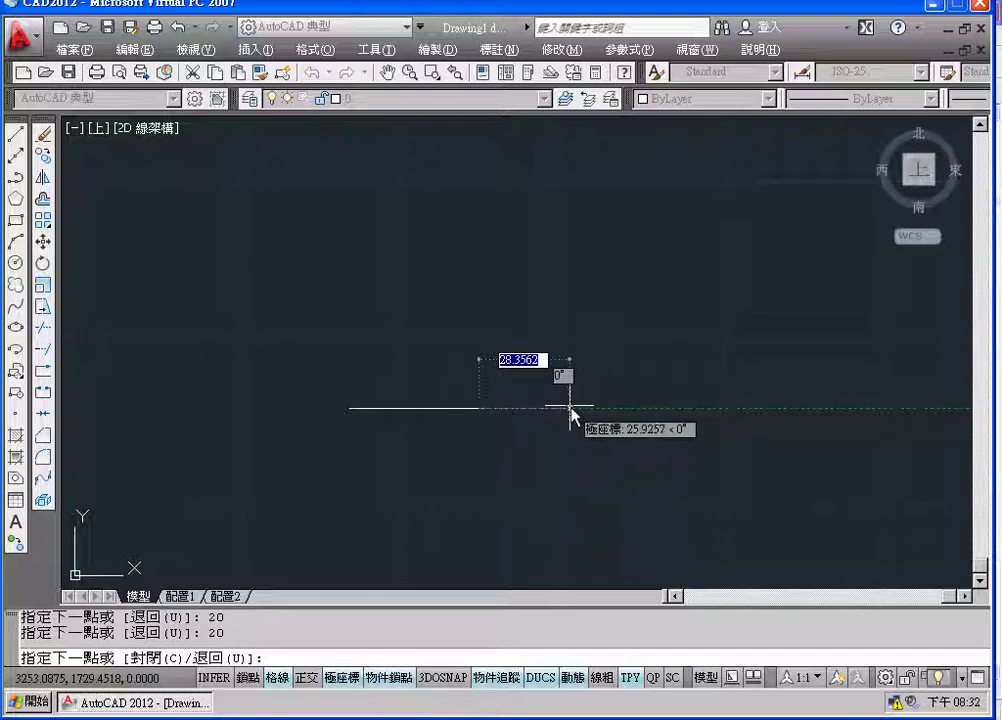
text(20)
key(Return)
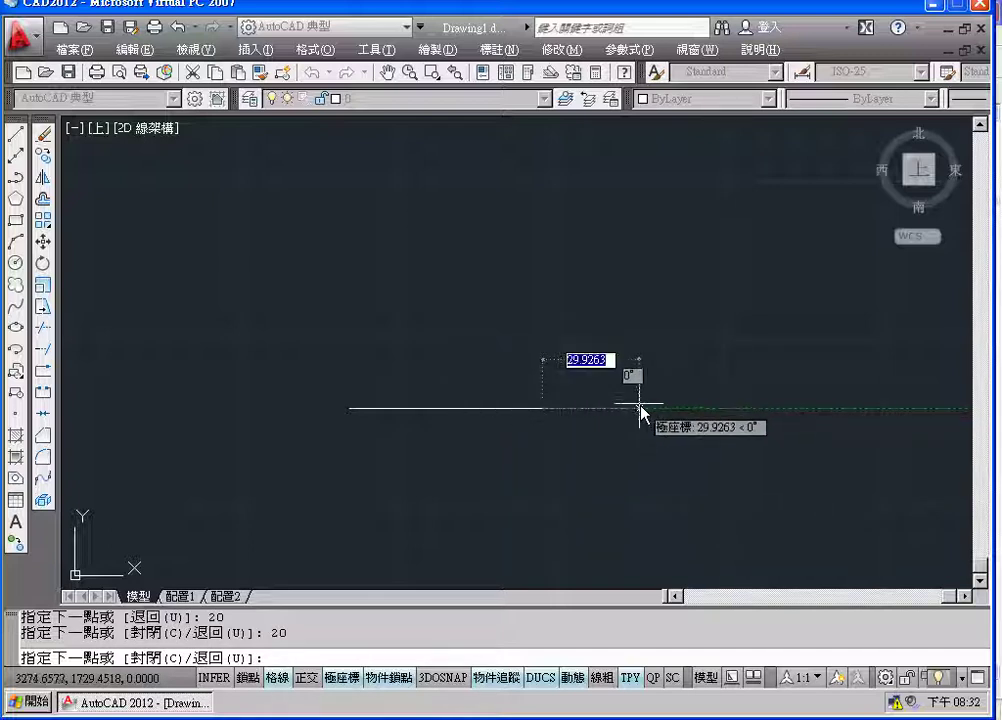
text(2)
key(Return)
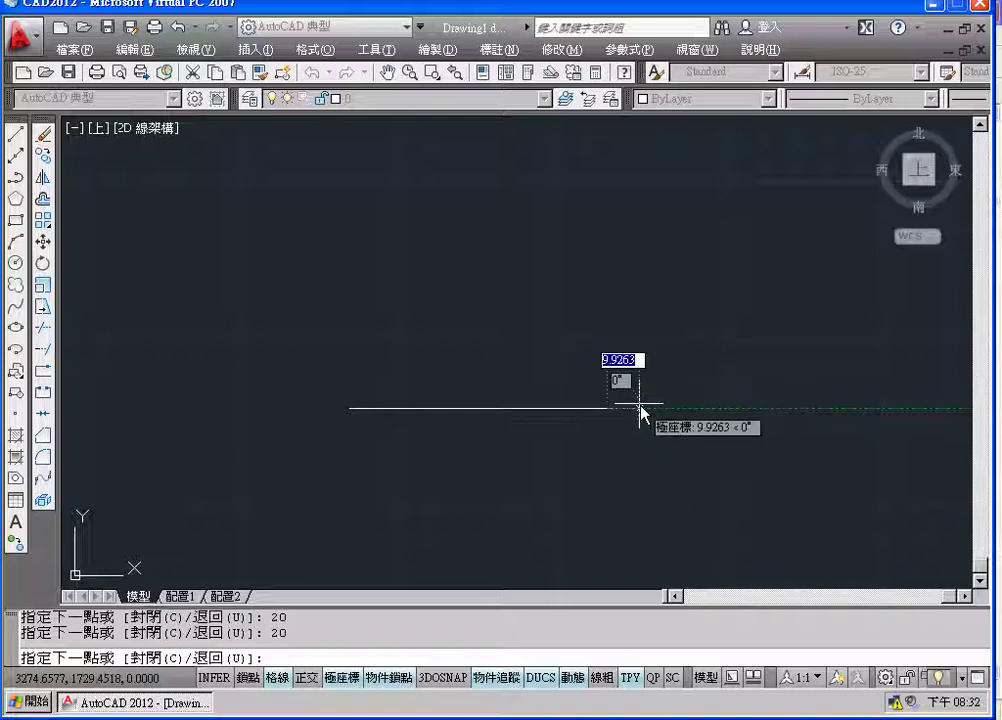
key(Return)
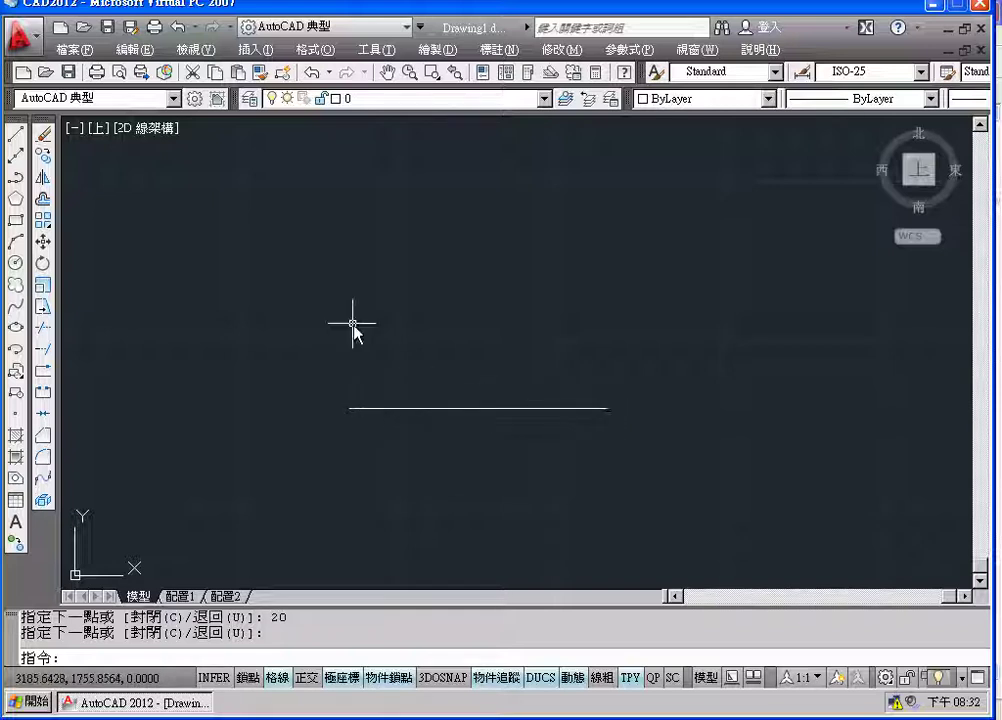
Draw a radius-40 circle centred on the line's midpoint, reaching the line's right end.
click(15, 262)
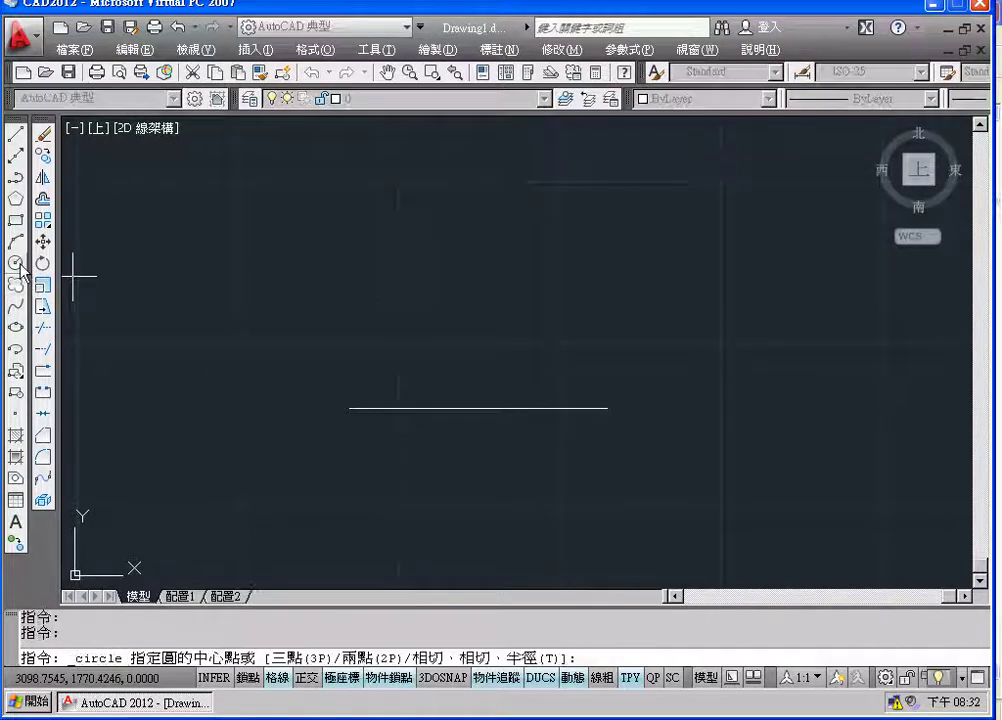
click(479, 408)
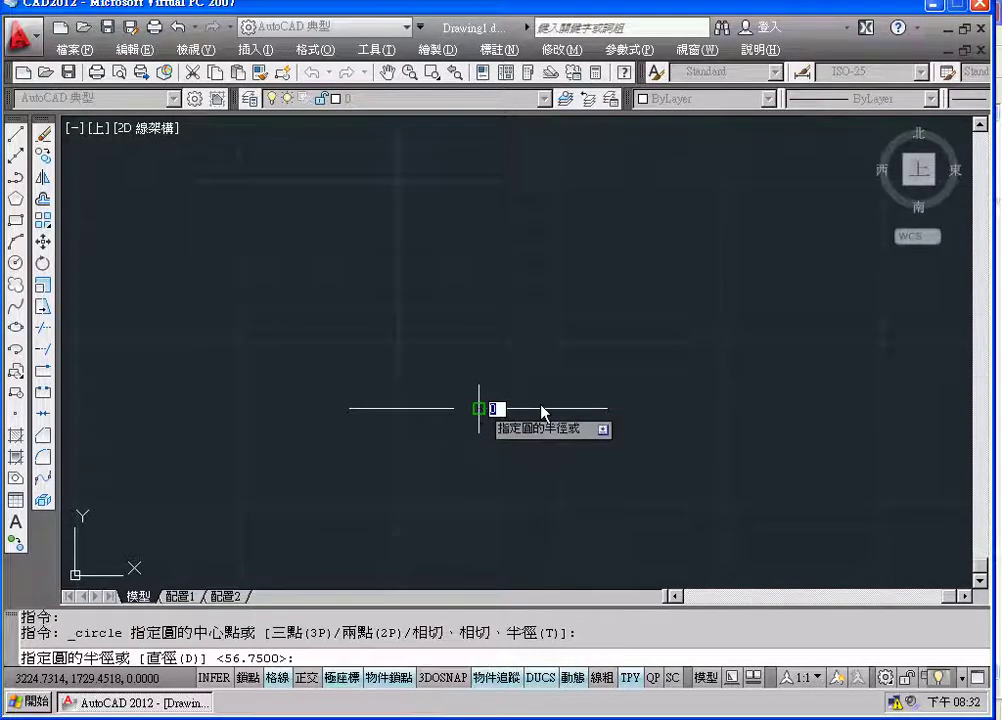
click(607, 408)
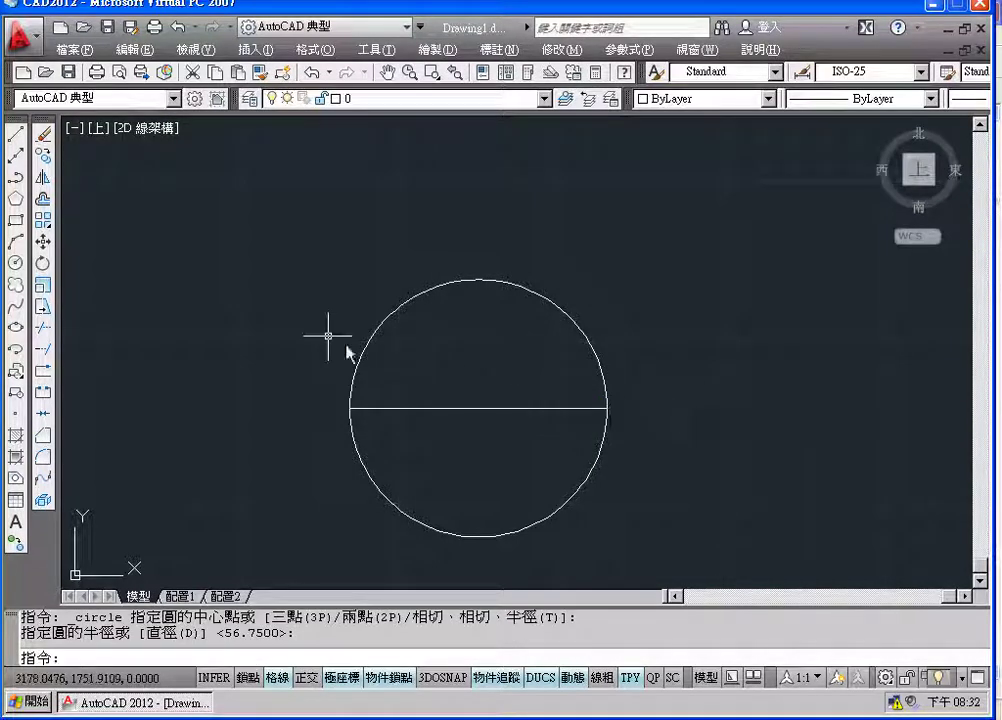
click(14, 266)
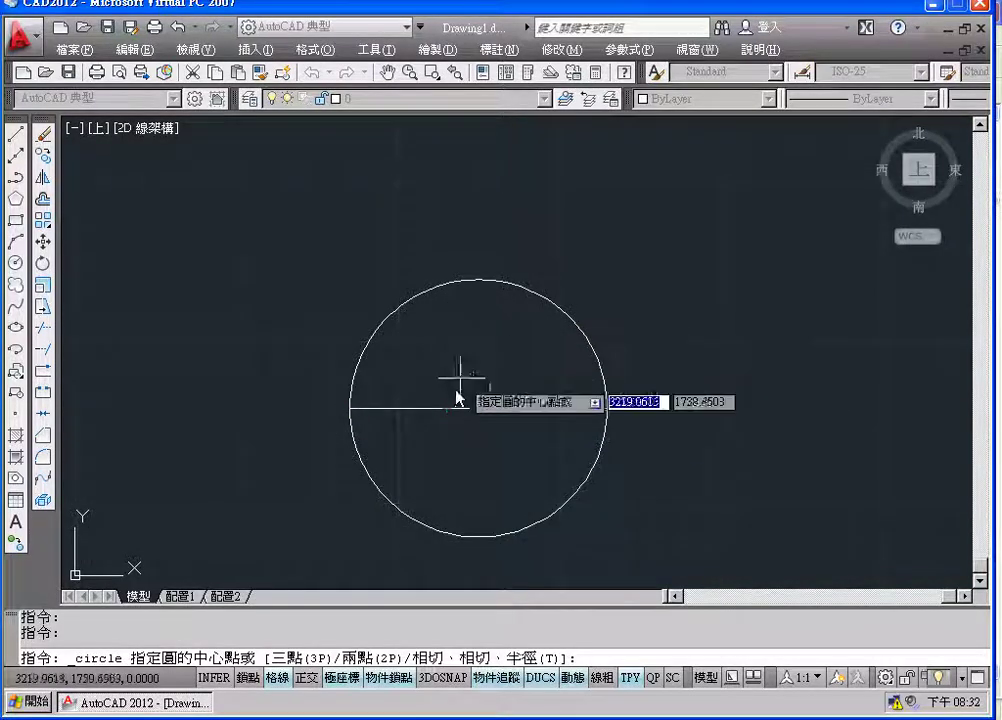
scroll(488, 438, up, 2)
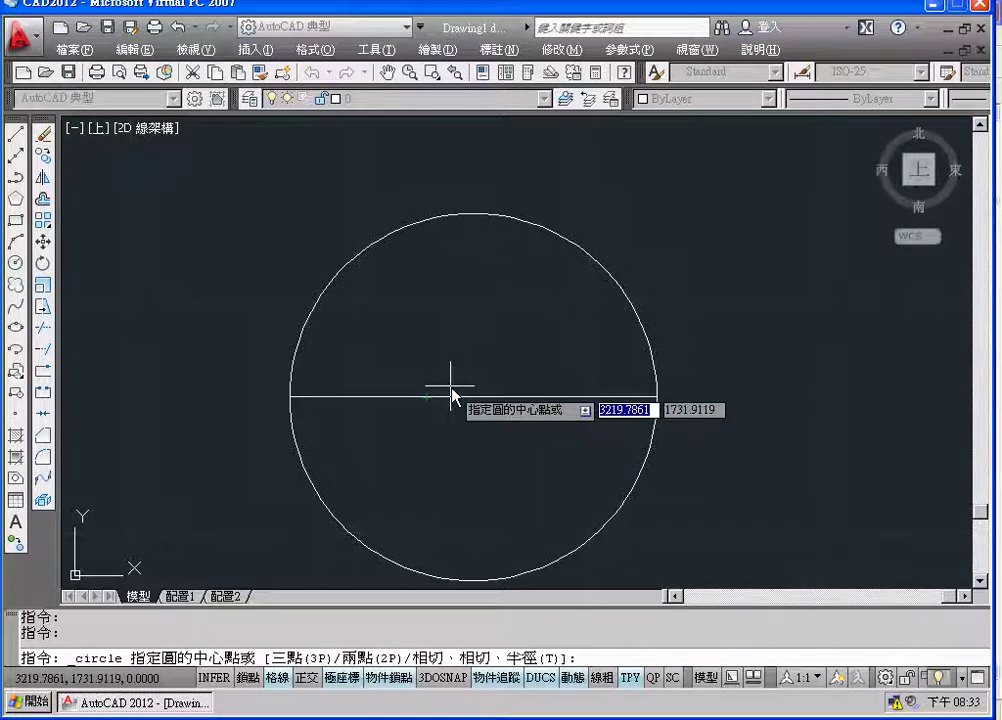
drag(296, 395, 537, 396)
drag(546, 353, 551, 460)
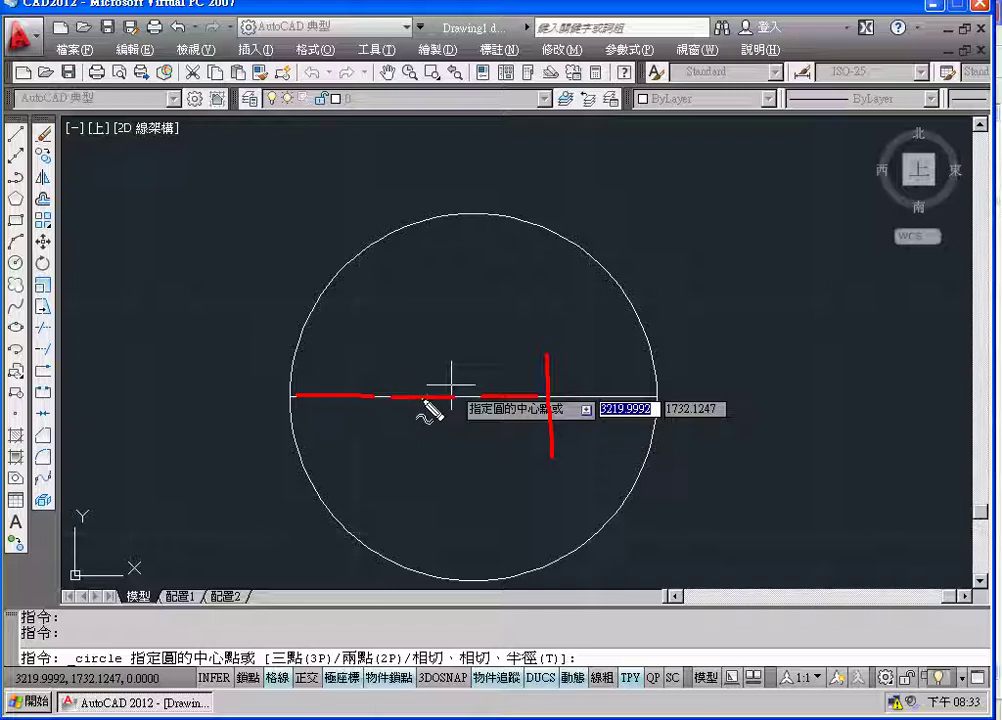
drag(438, 401, 419, 405)
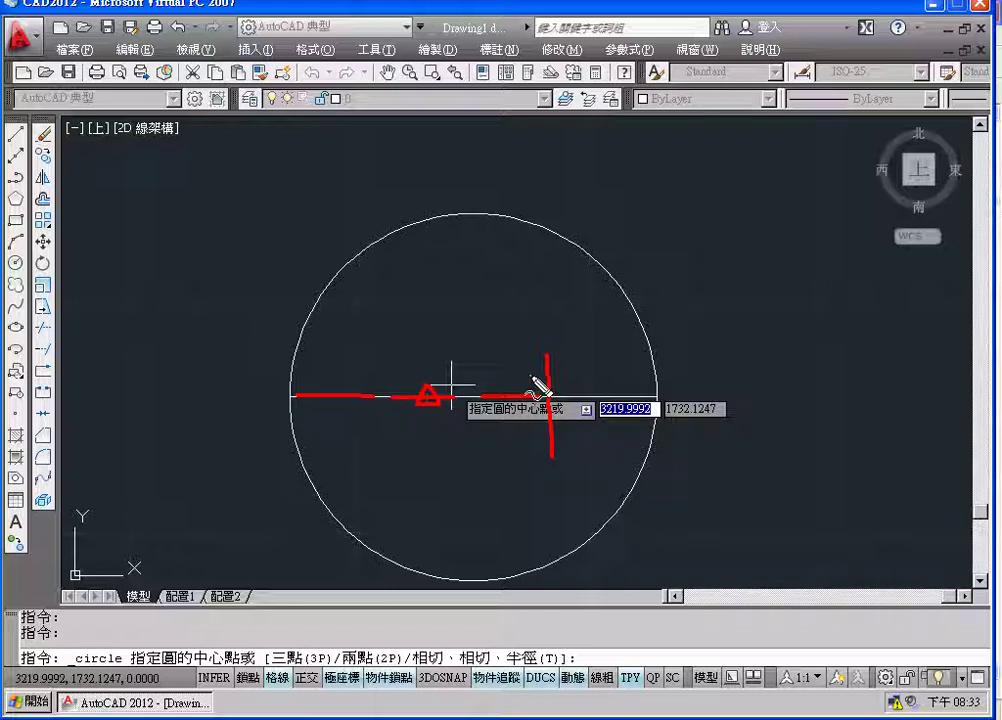
key(Escape)
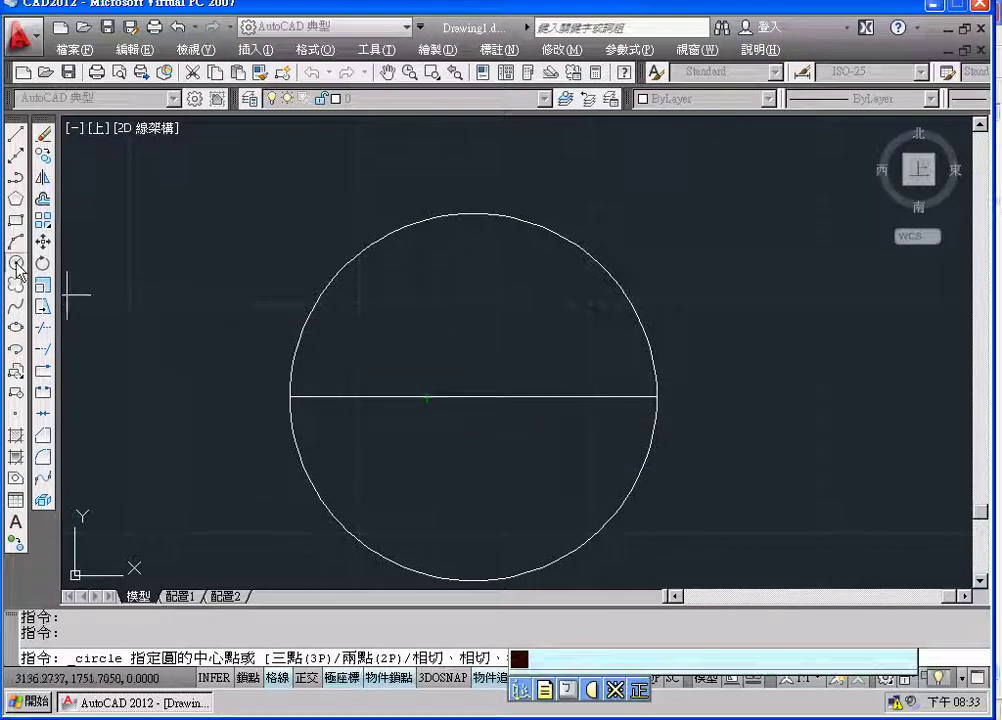
Draw a radius-30 circle centred on the horizontal line, left of the midpoint.
click(16, 264)
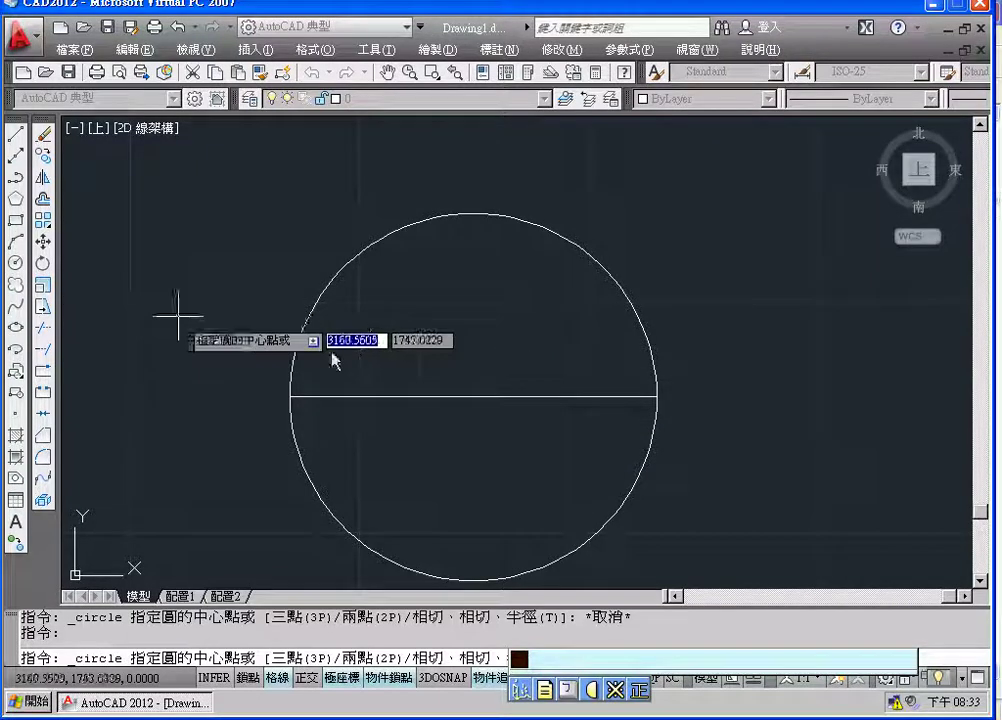
click(427, 398)
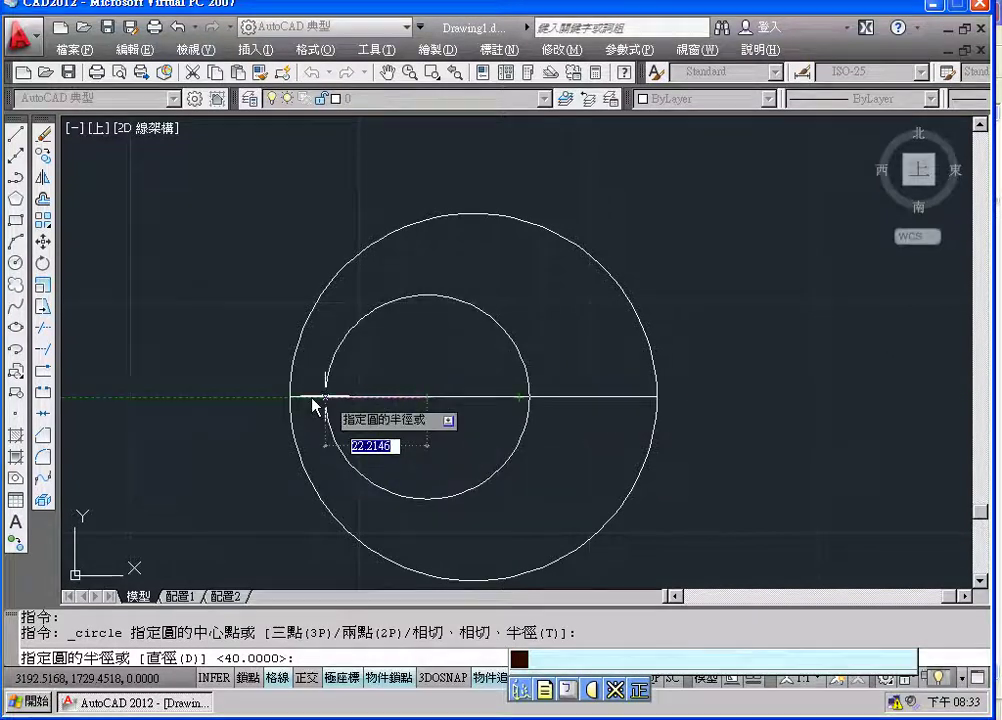
text(30)
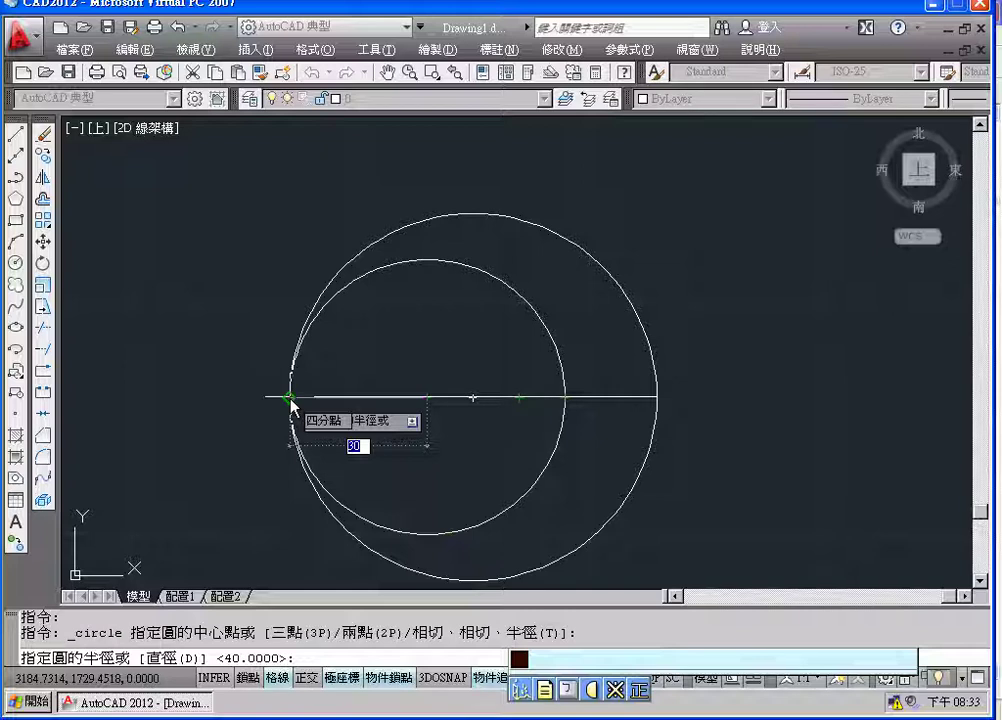
key(Return)
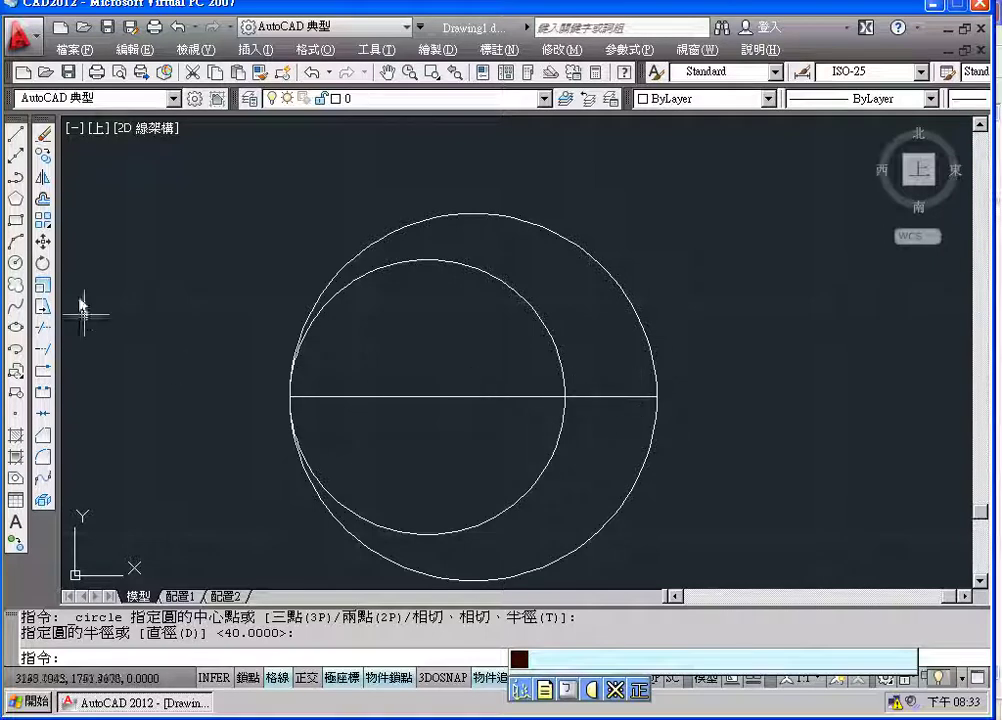
Draw a small hole circle concentric with the radius-30 circle.
click(21, 260)
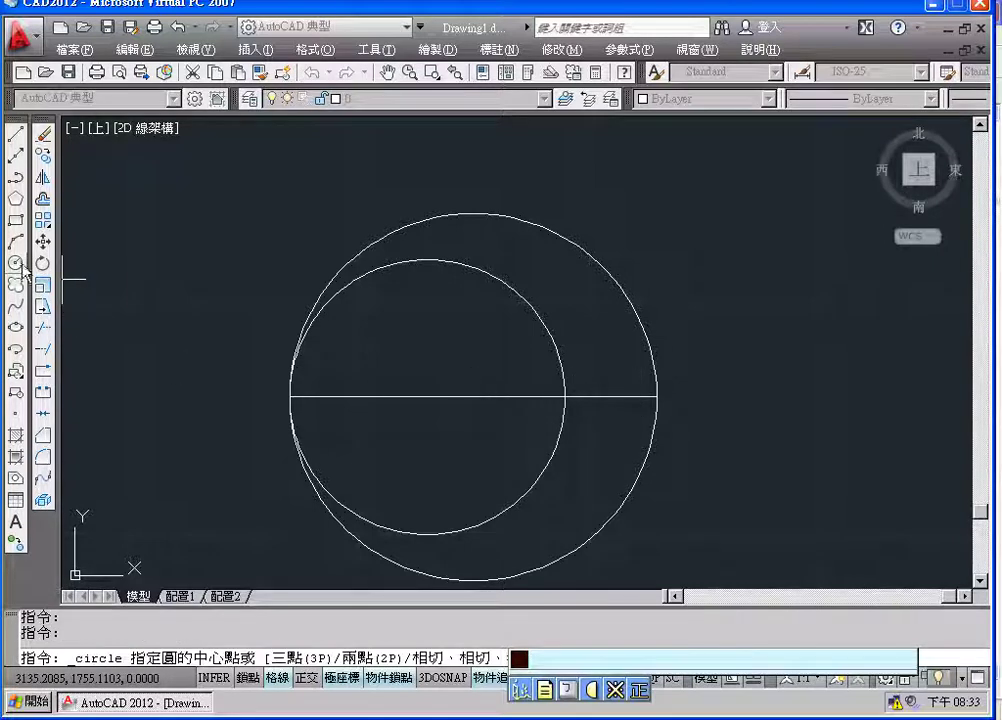
click(427, 398)
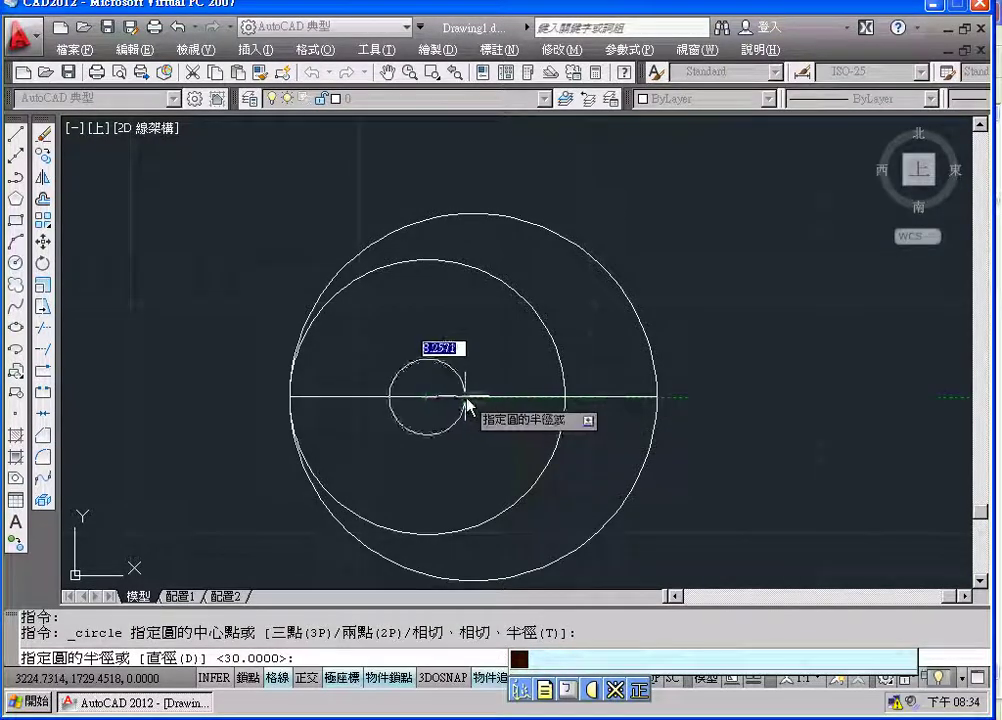
click(472, 400)
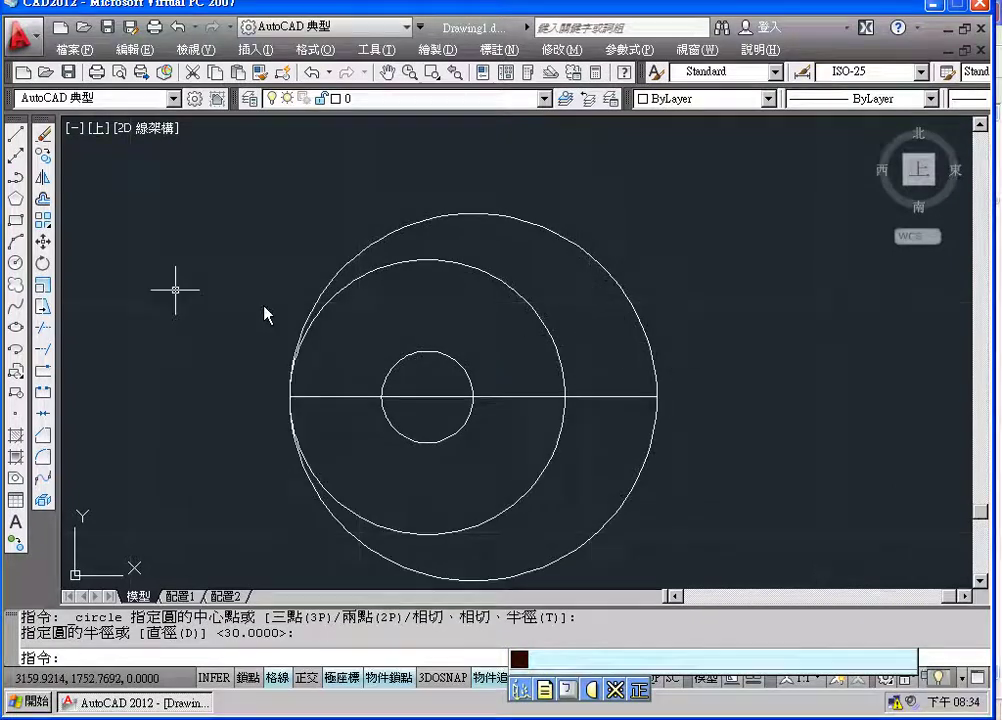
Repeat CIRCLE to add a radius-10 circle on the line's right, touching the outer circle.
right_click(683, 329)
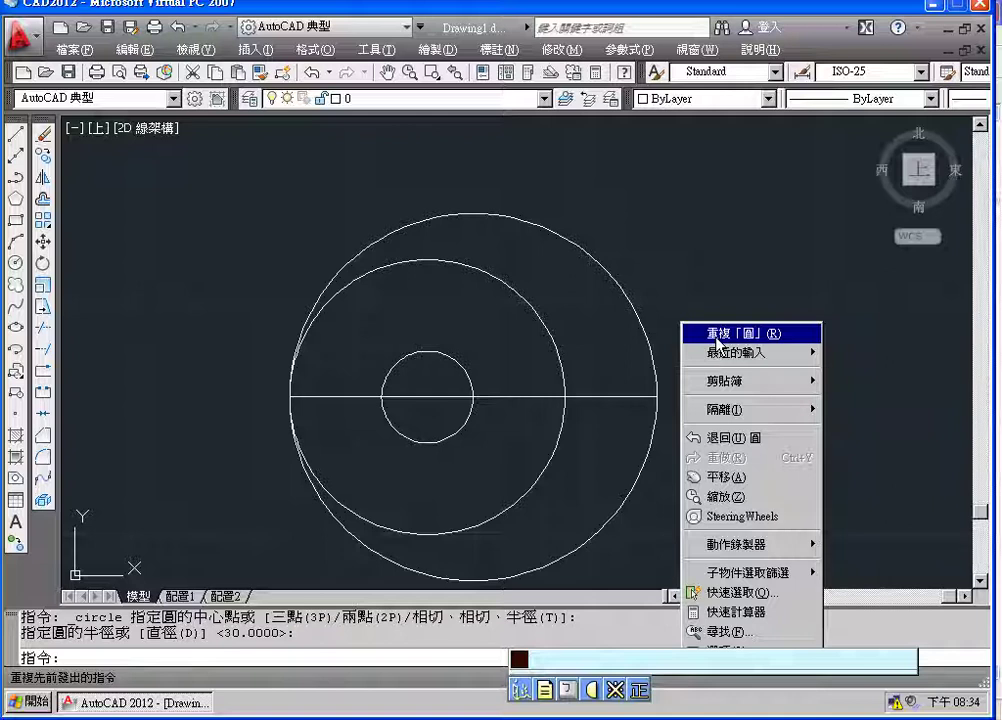
click(716, 337)
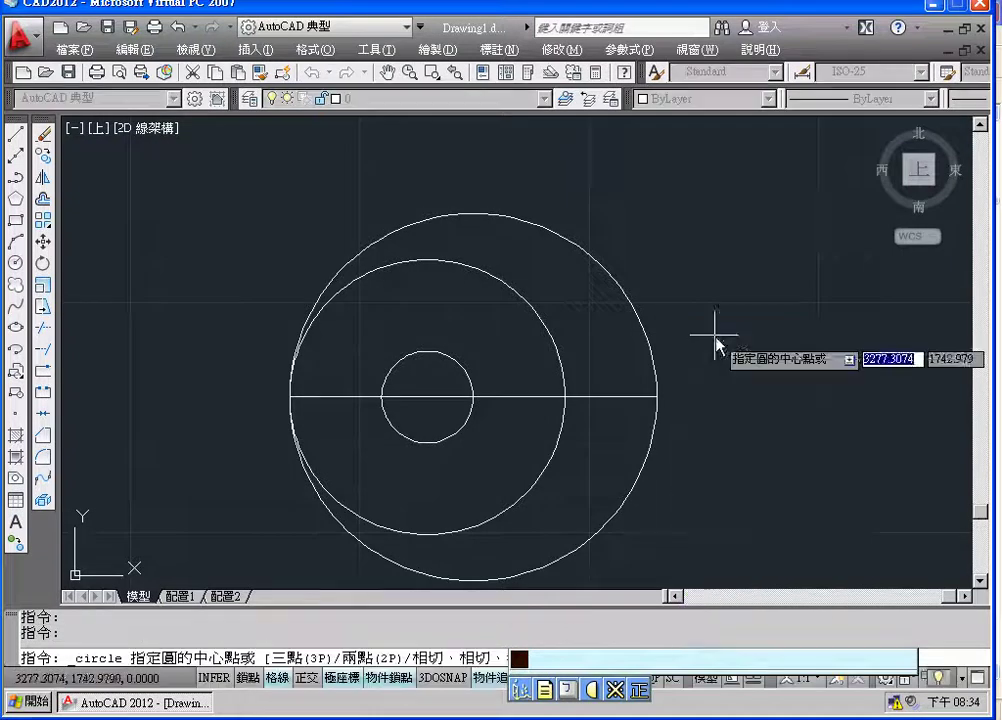
click(611, 399)
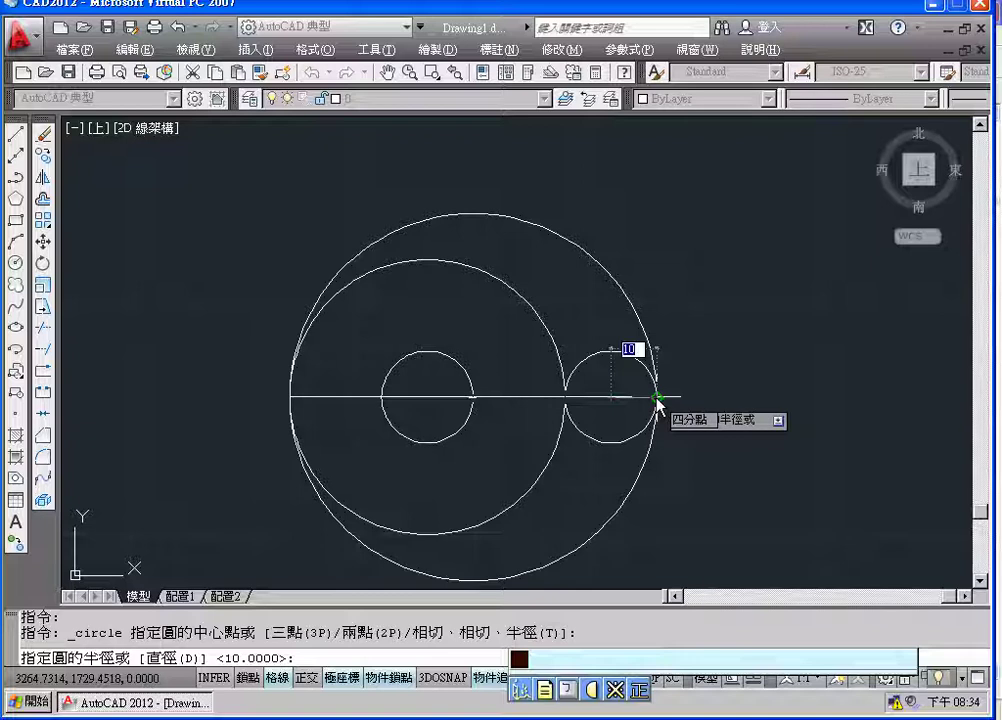
click(656, 398)
scroll(738, 405, down, 2)
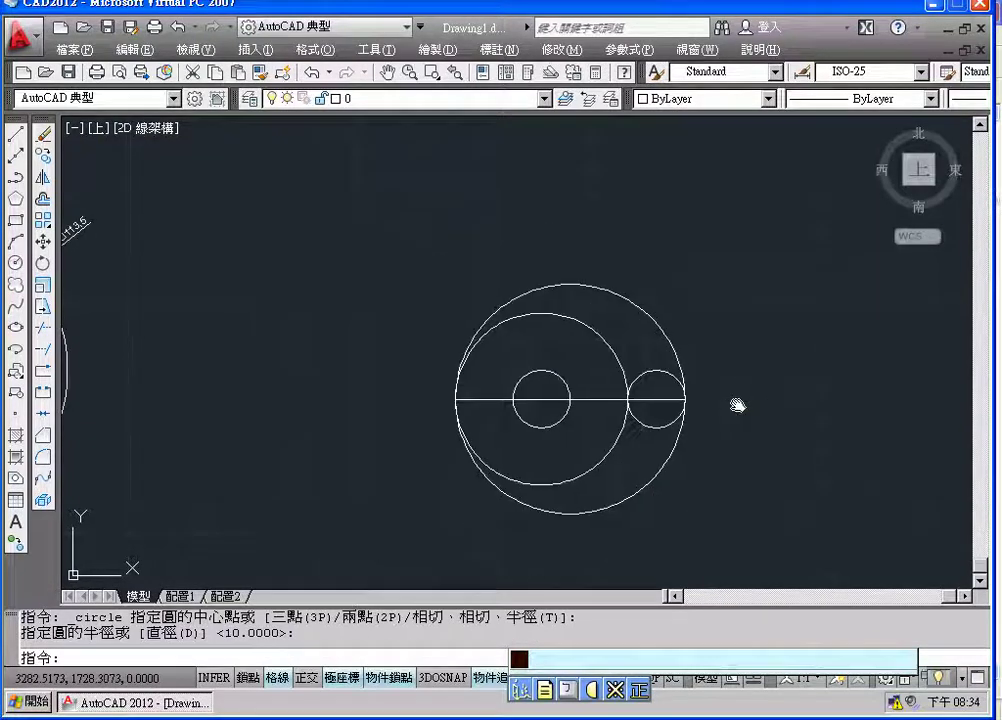
middle_drag(738, 405, 688, 375)
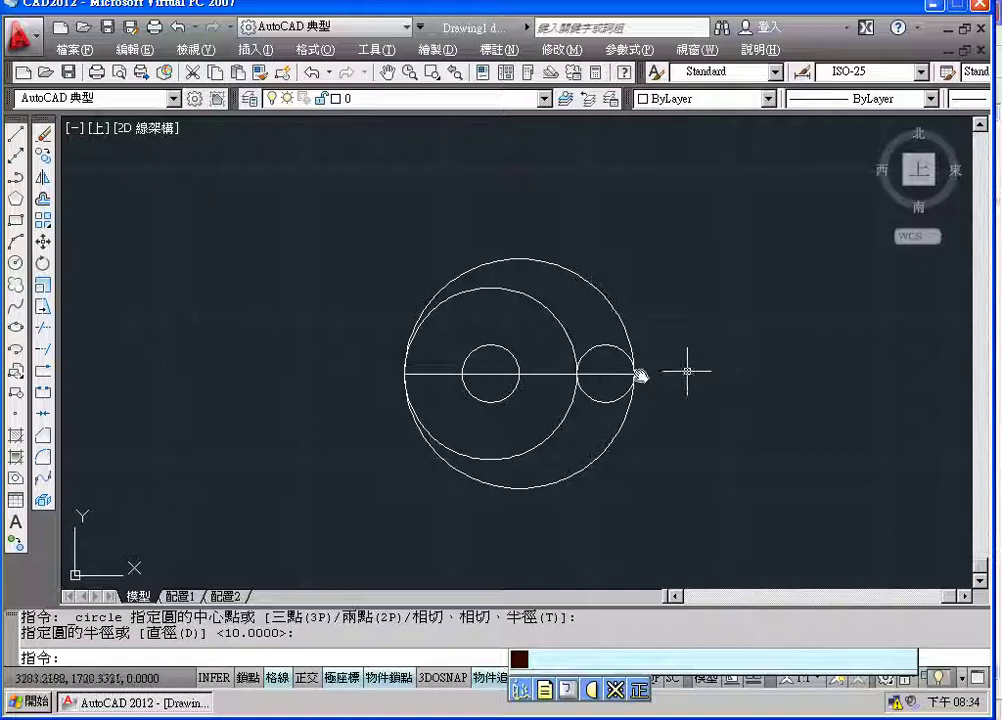
Trim the outer circle's top, middle circle's bottom and small circle's top halves.
click(46, 334)
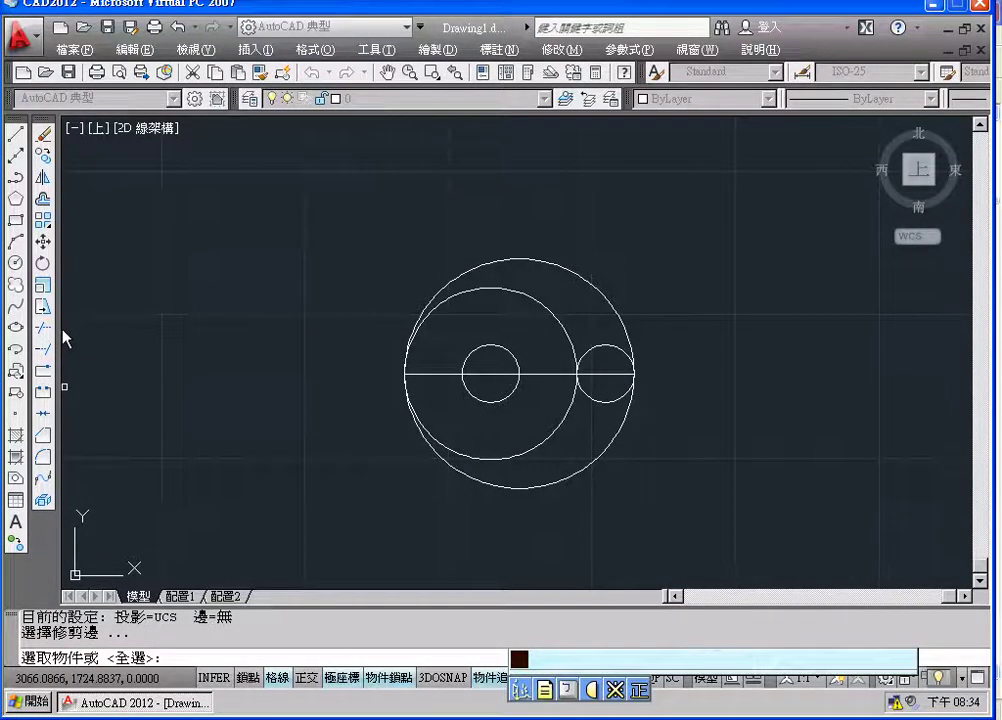
key(Return)
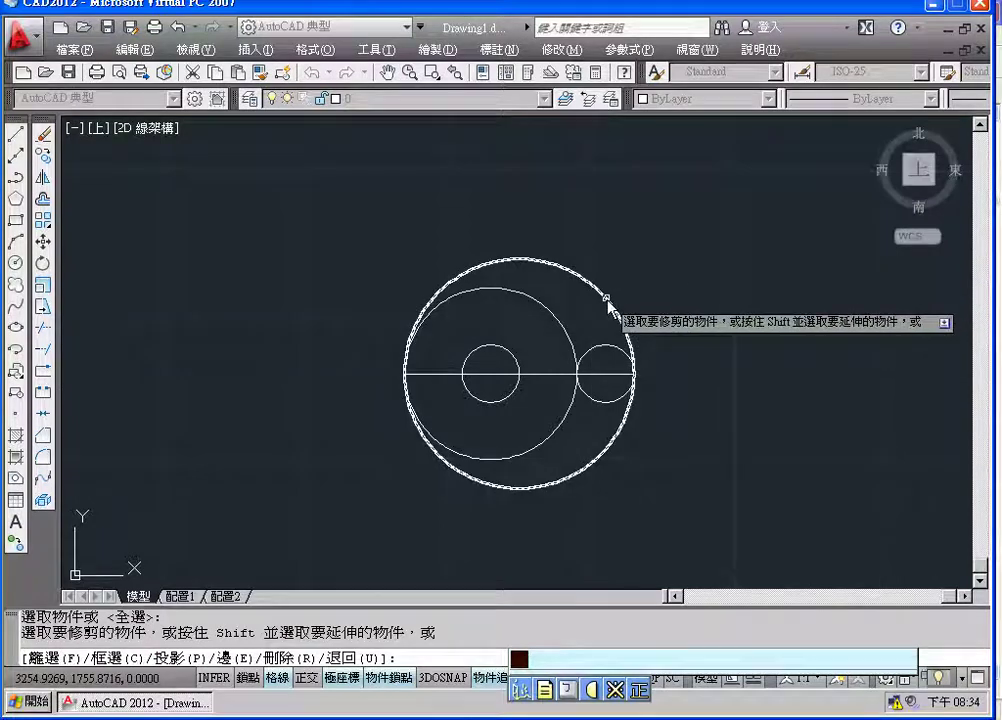
click(609, 297)
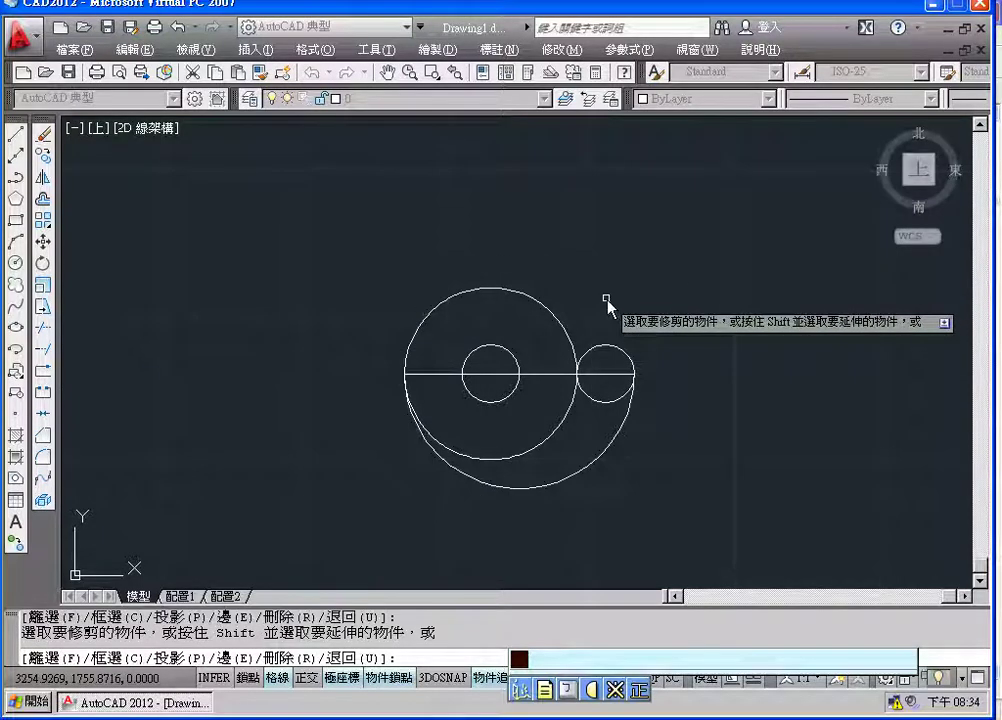
click(548, 447)
click(627, 356)
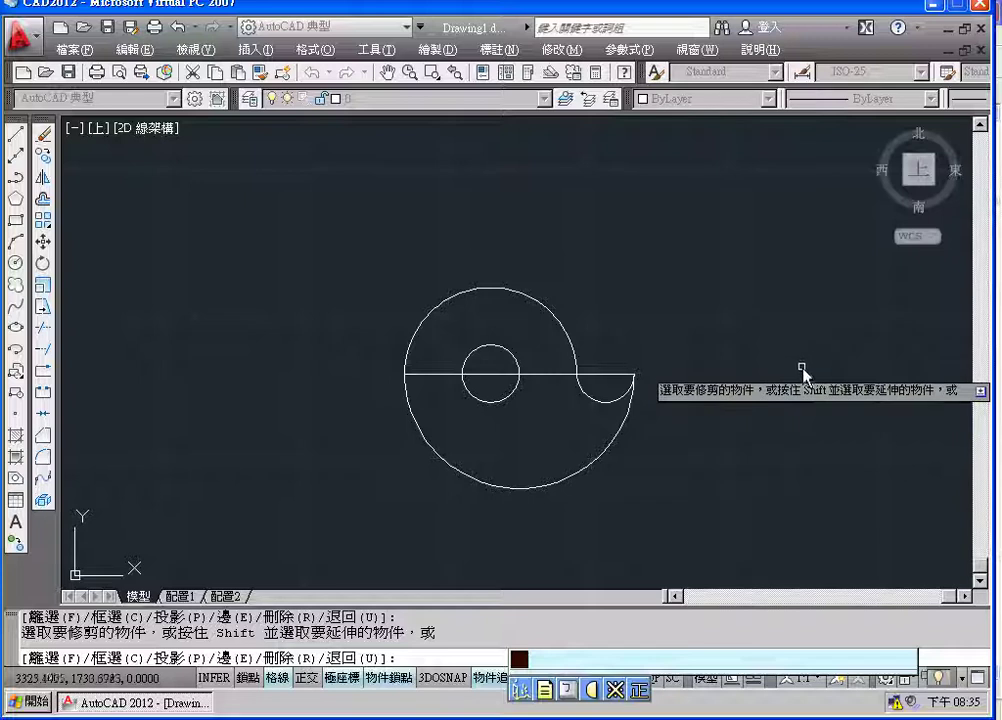
key(Escape)
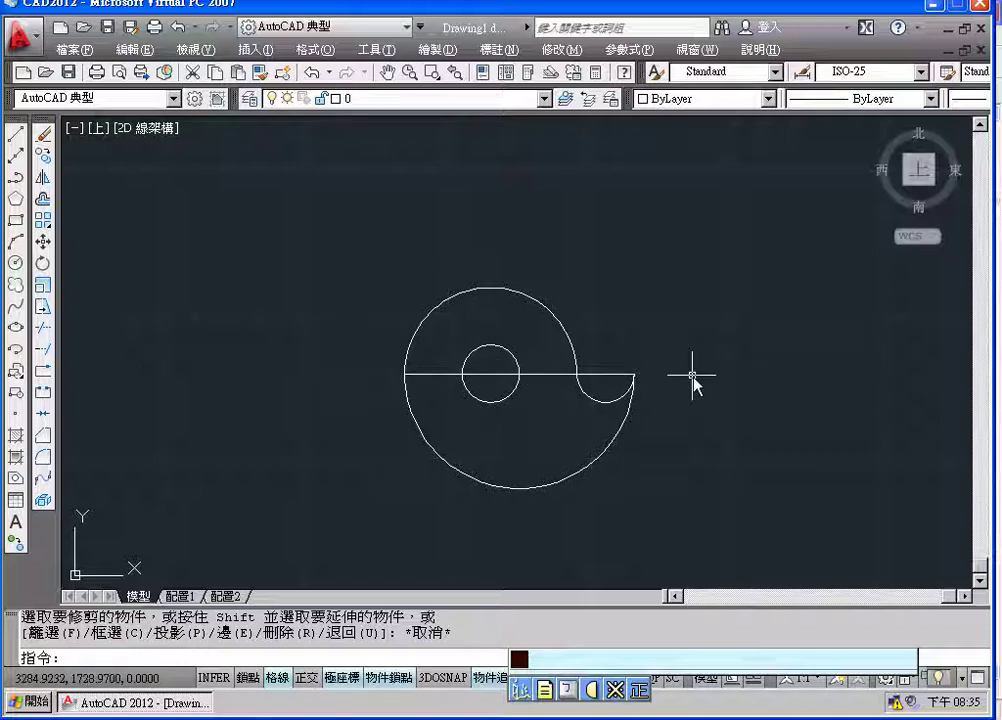
Window-select only the horizontal construction line and erase it.
click(700, 416)
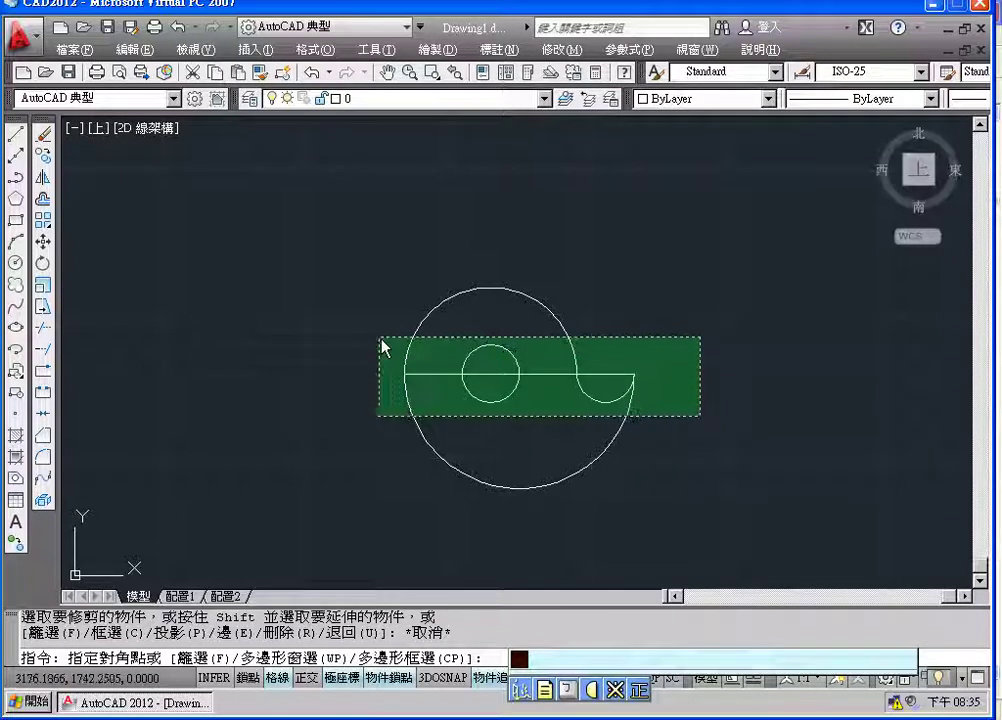
click(383, 343)
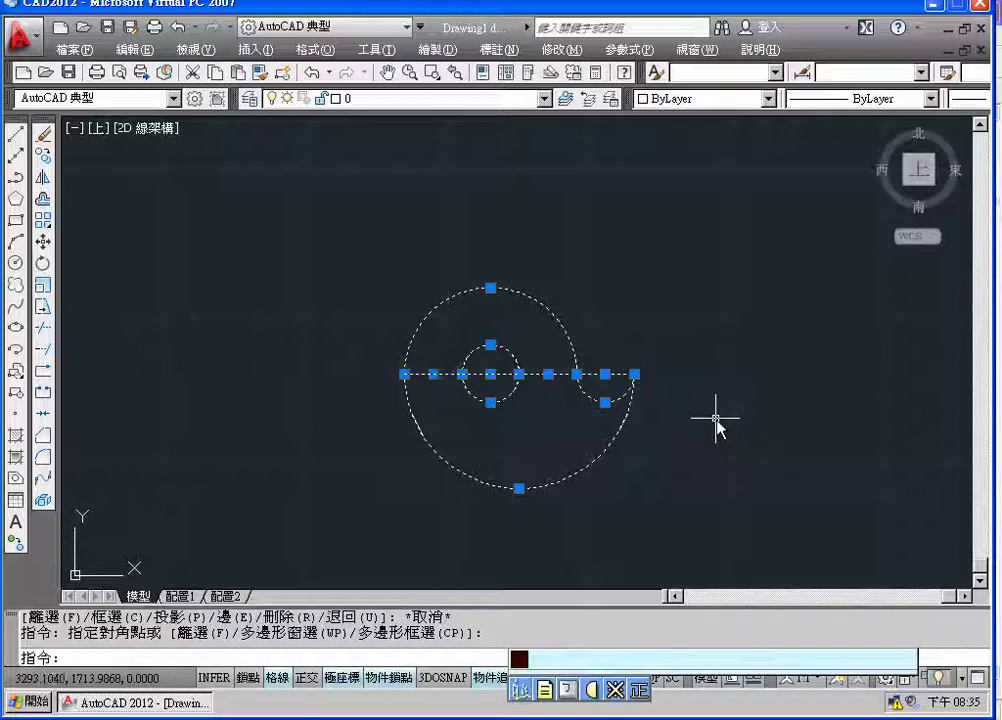
key(Escape)
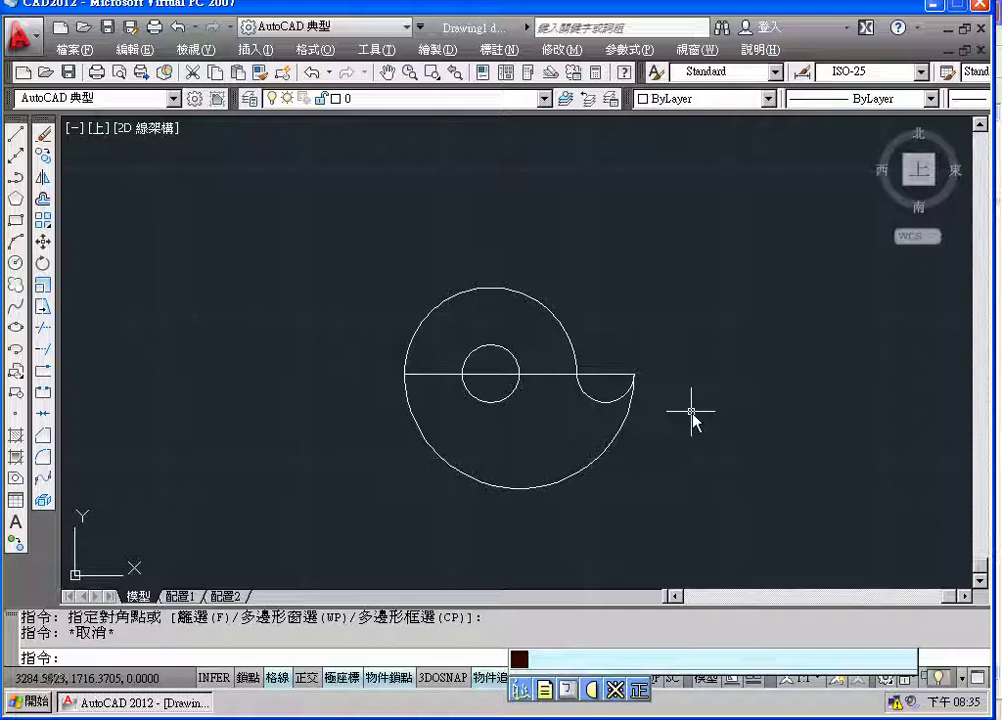
click(381, 370)
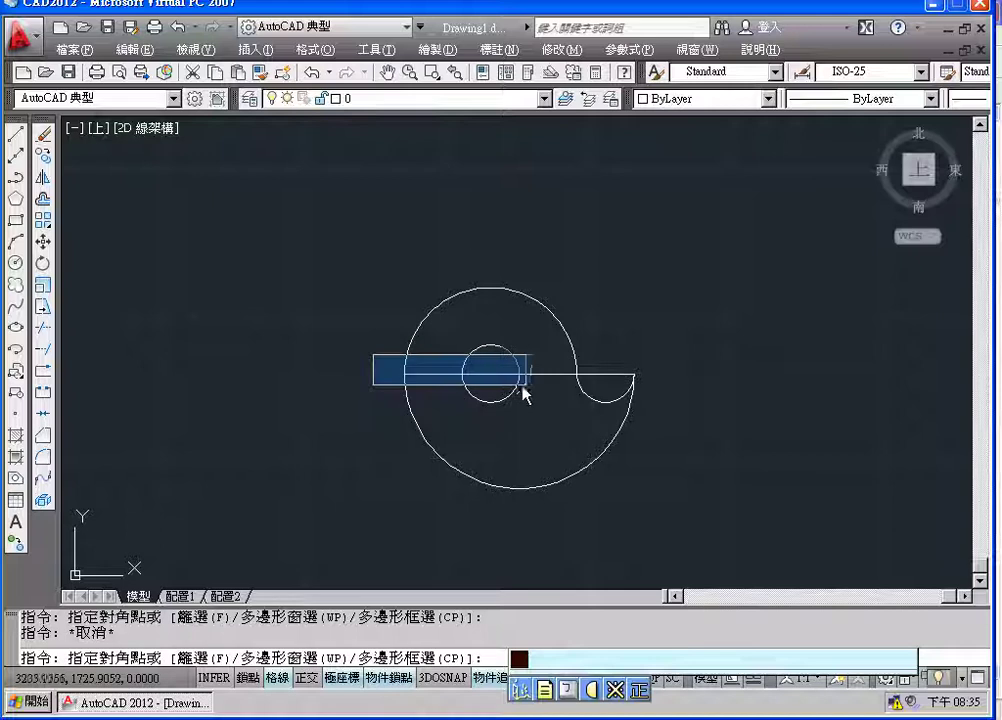
click(661, 386)
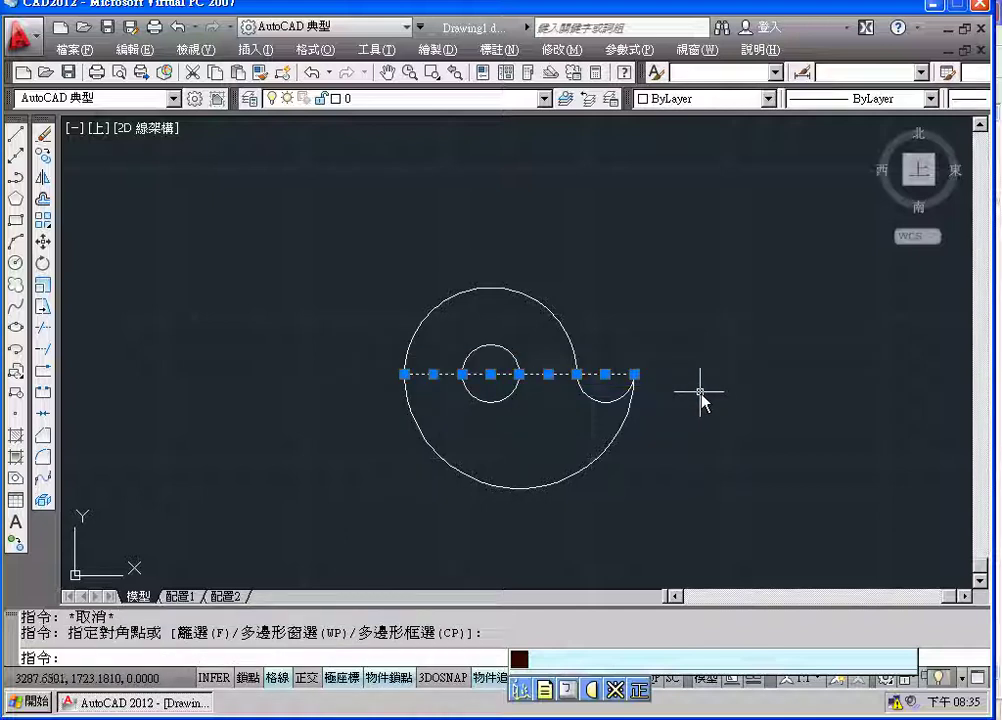
click(45, 136)
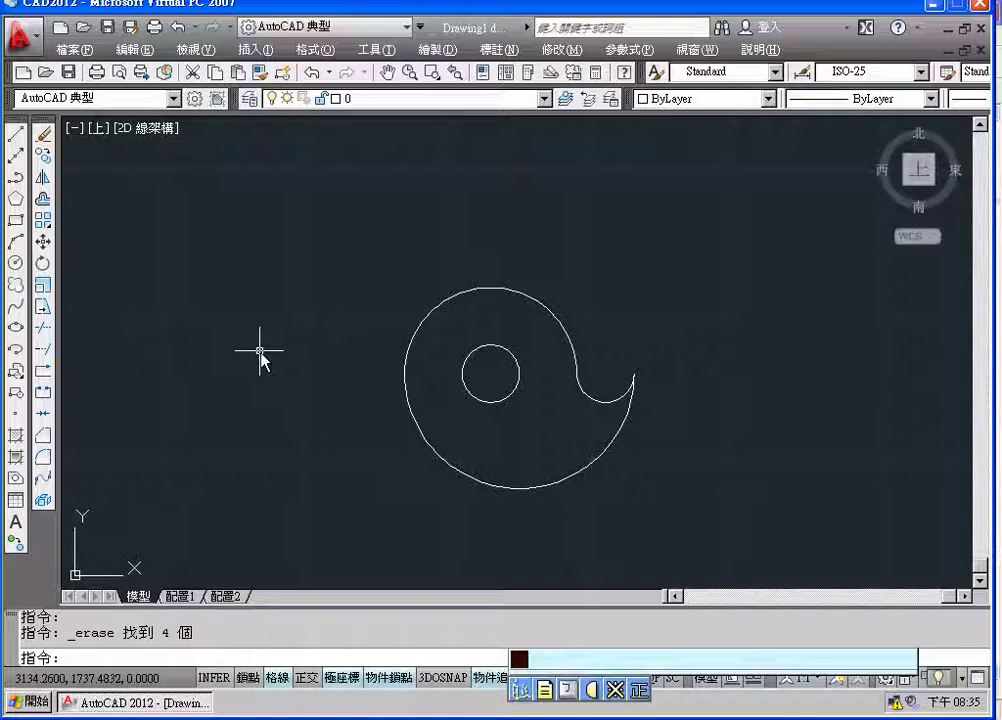
Add a linear 80 dimension above the part, from its left edge to the notch's right tip.
click(556, 49)
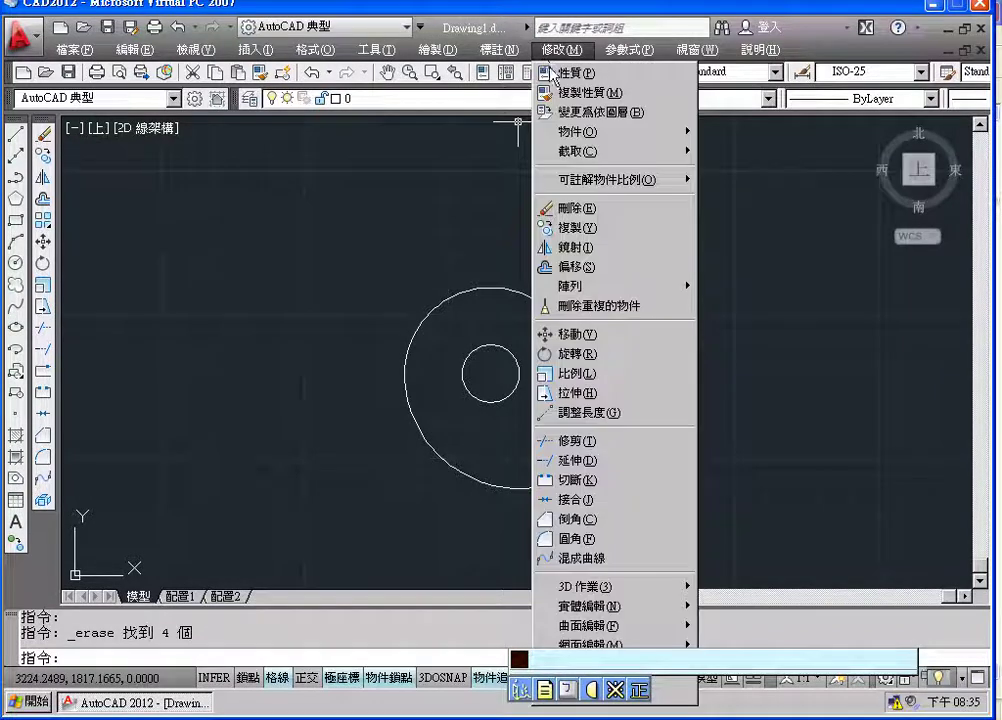
click(508, 101)
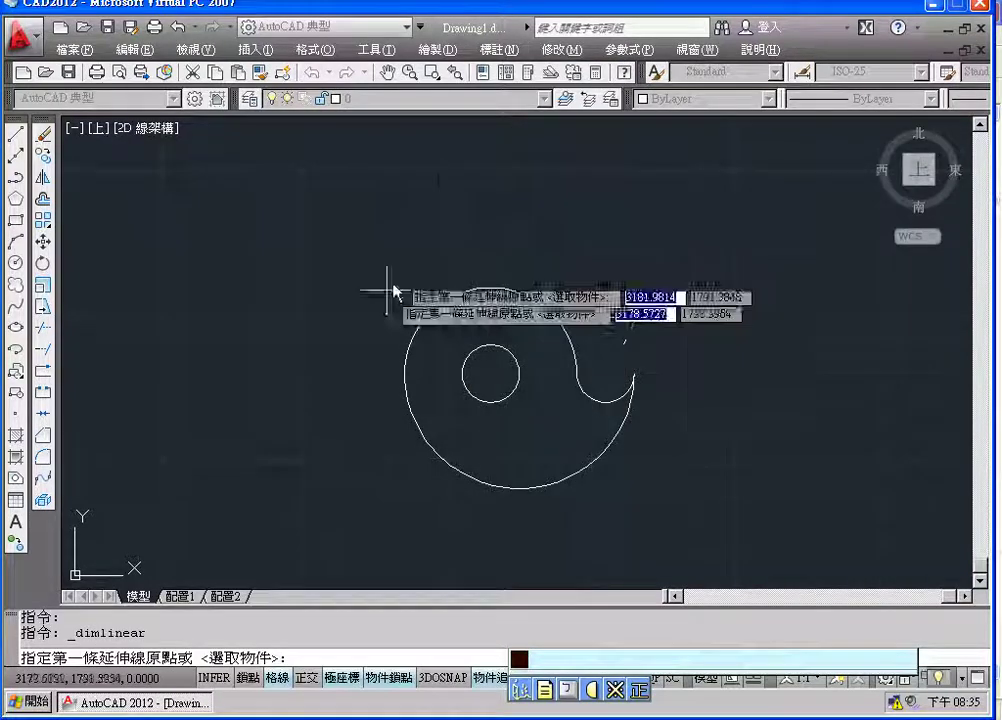
click(405, 374)
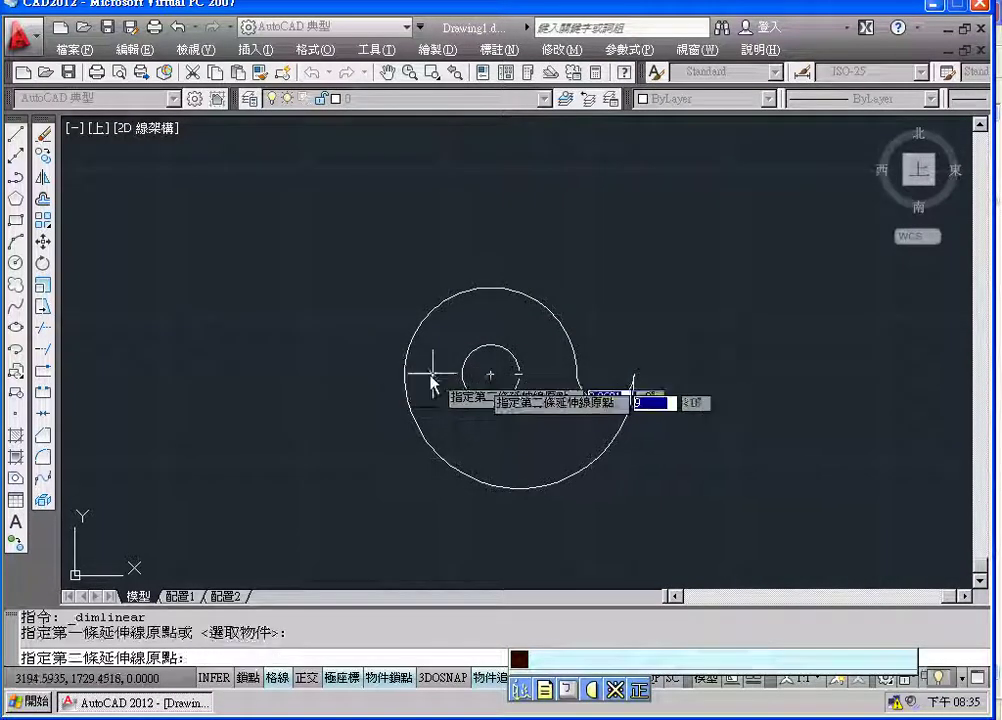
click(636, 380)
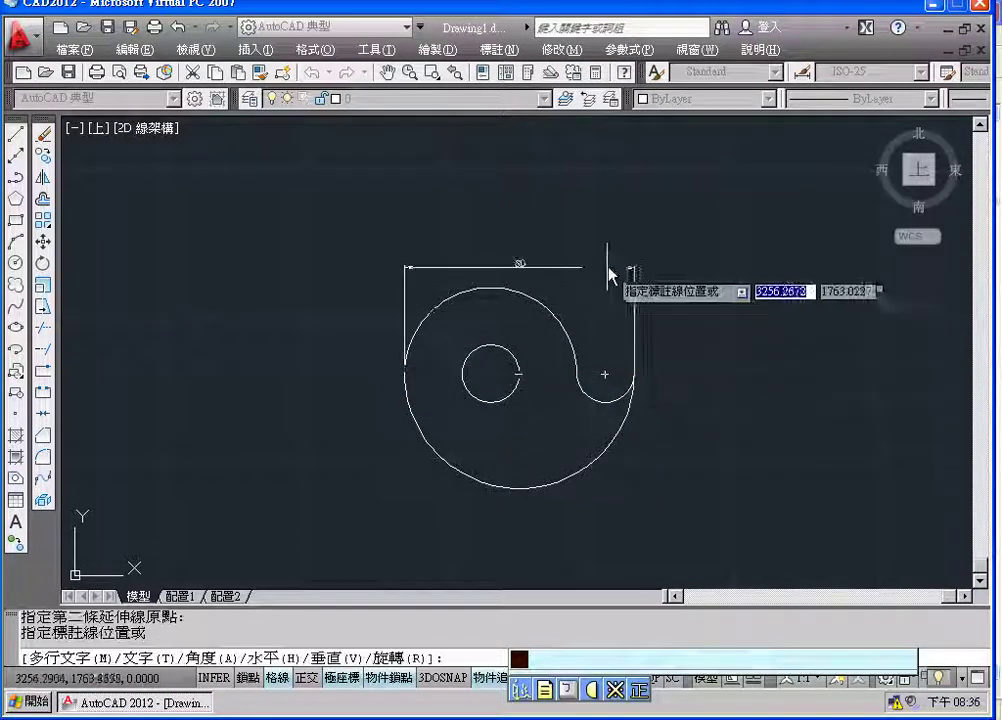
click(606, 263)
scroll(666, 289, up, 2)
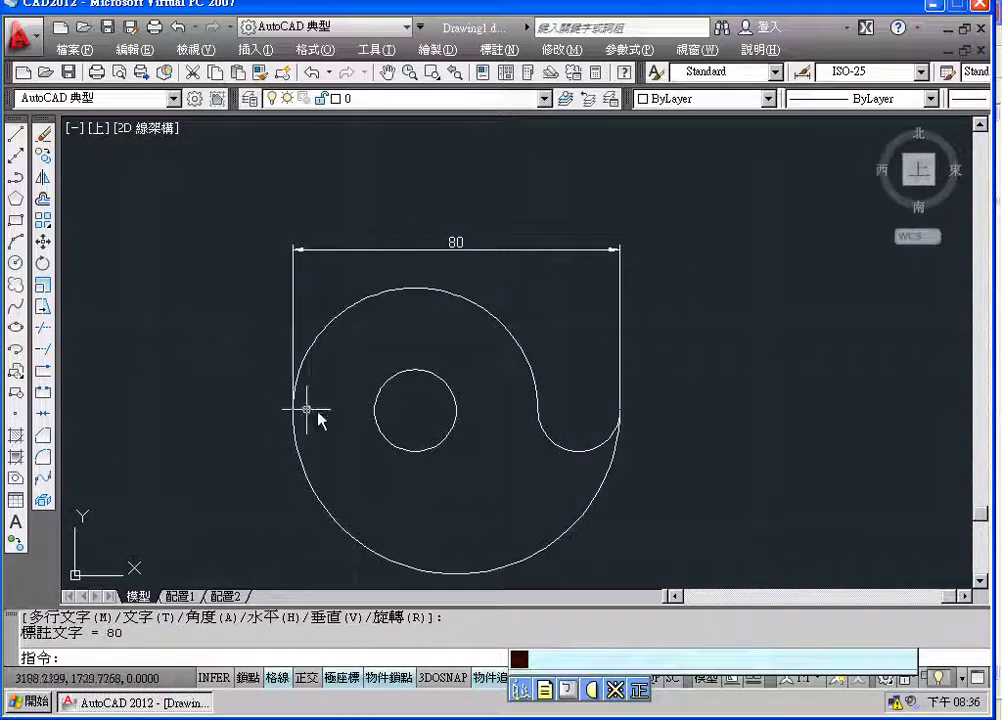
scroll(600, 409, down, 2)
middle_drag(586, 398, 497, 339)
scroll(512, 333, up, 2)
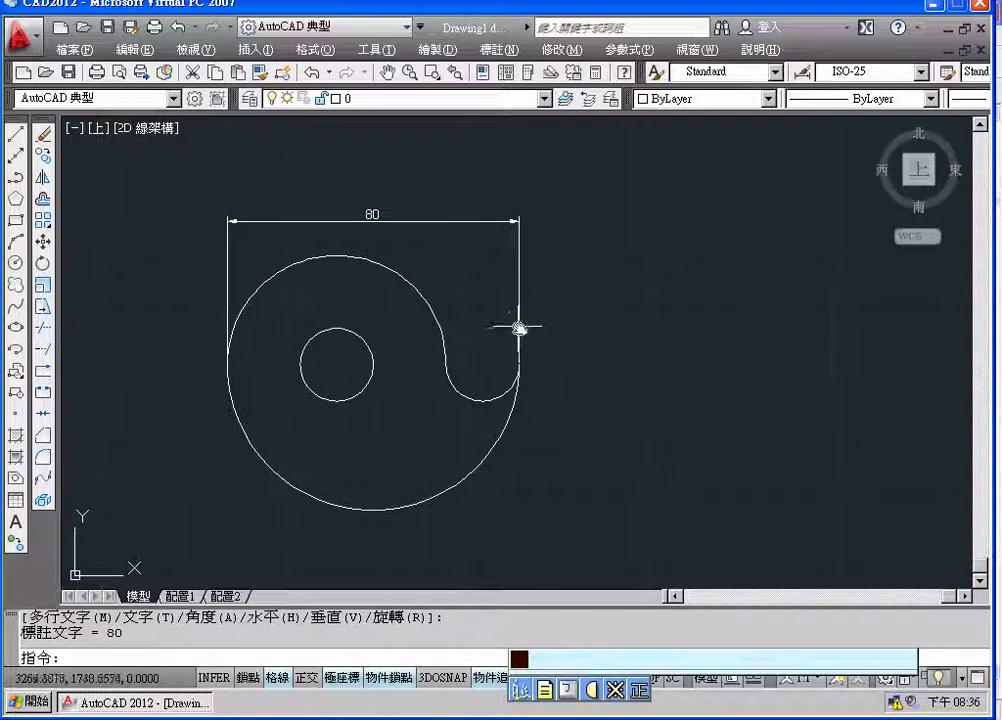